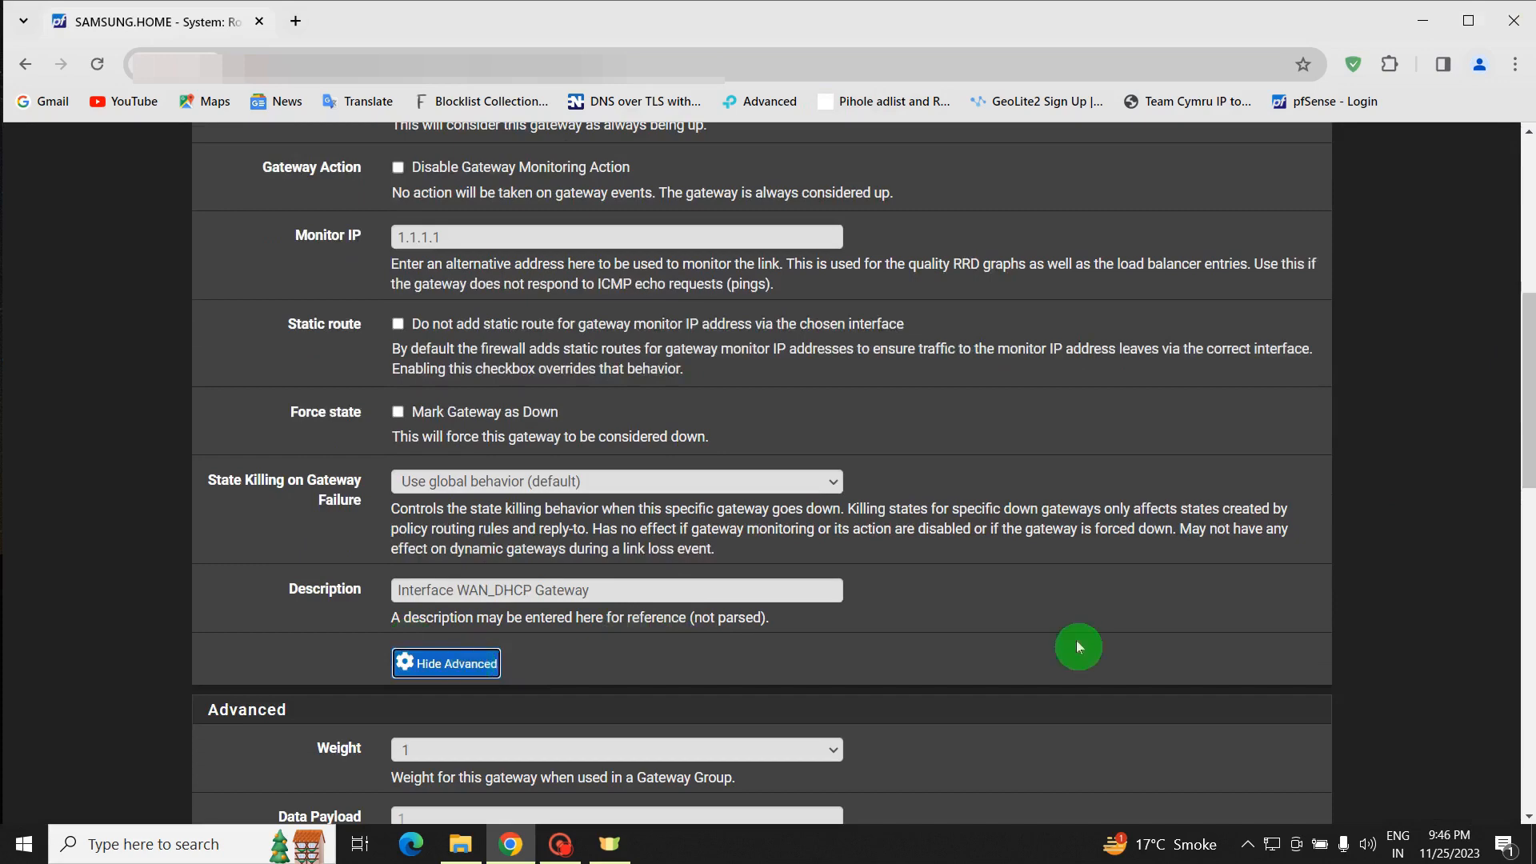
Set the WAN_DHCP gateway's latency thresholds to 100 ms low and 200 ms high.
drag(1527, 412, 1529, 509)
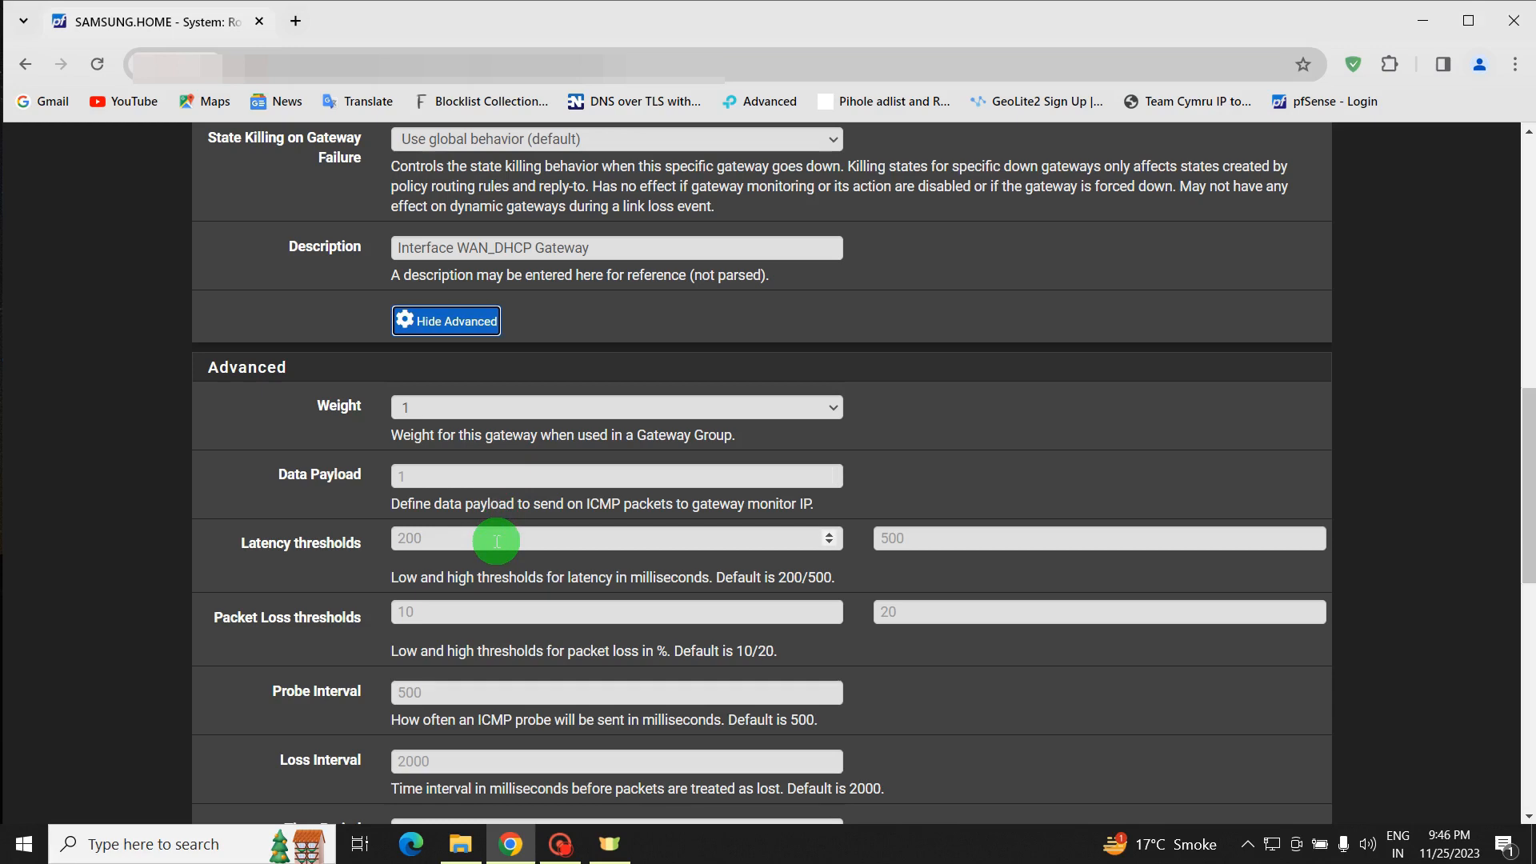
double_click(497, 541)
text(1)
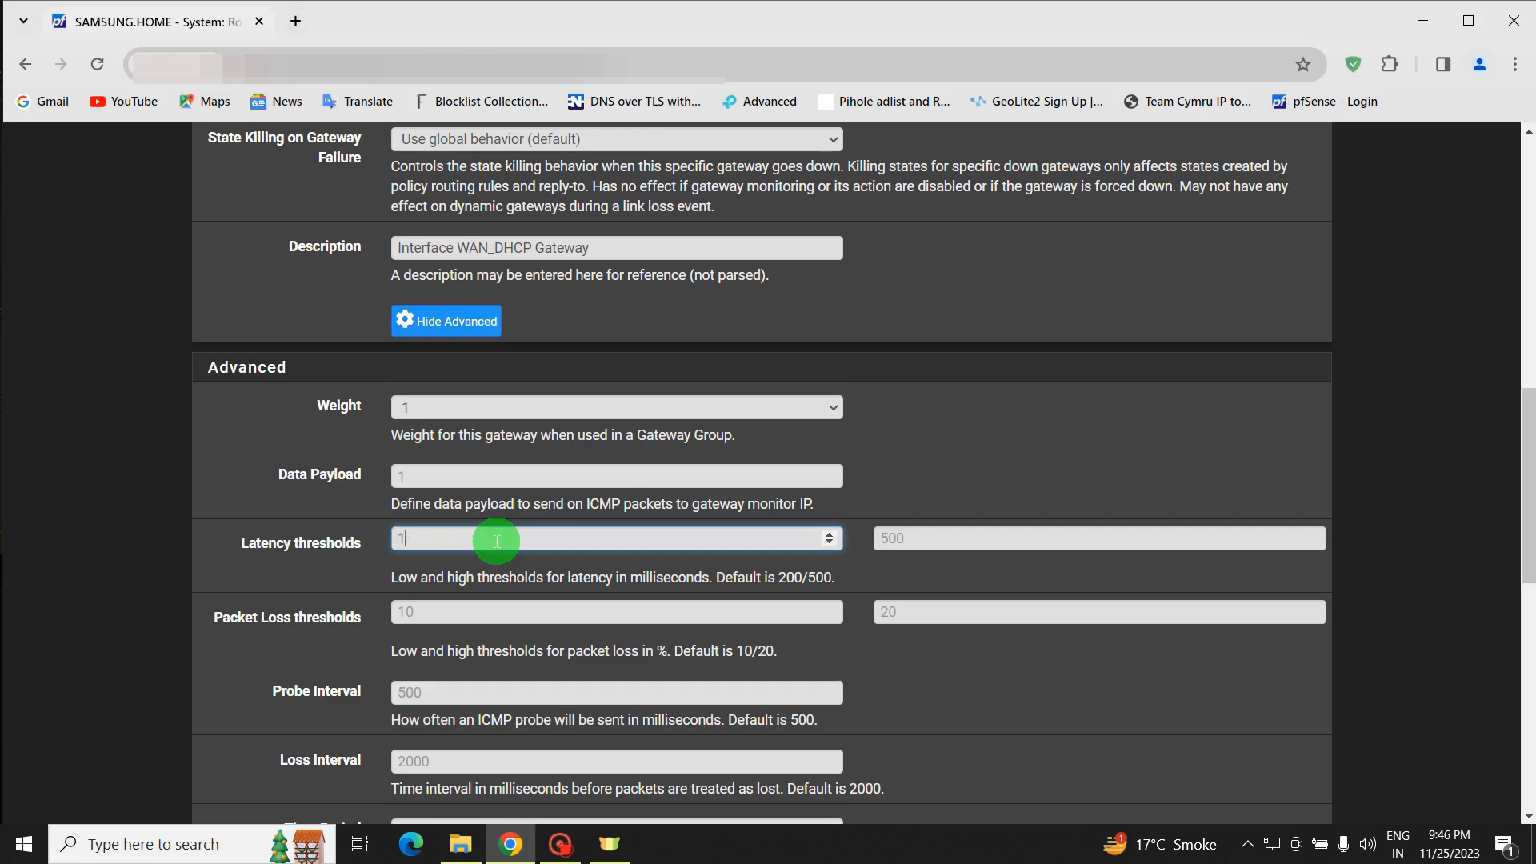
text(00)
click(943, 540)
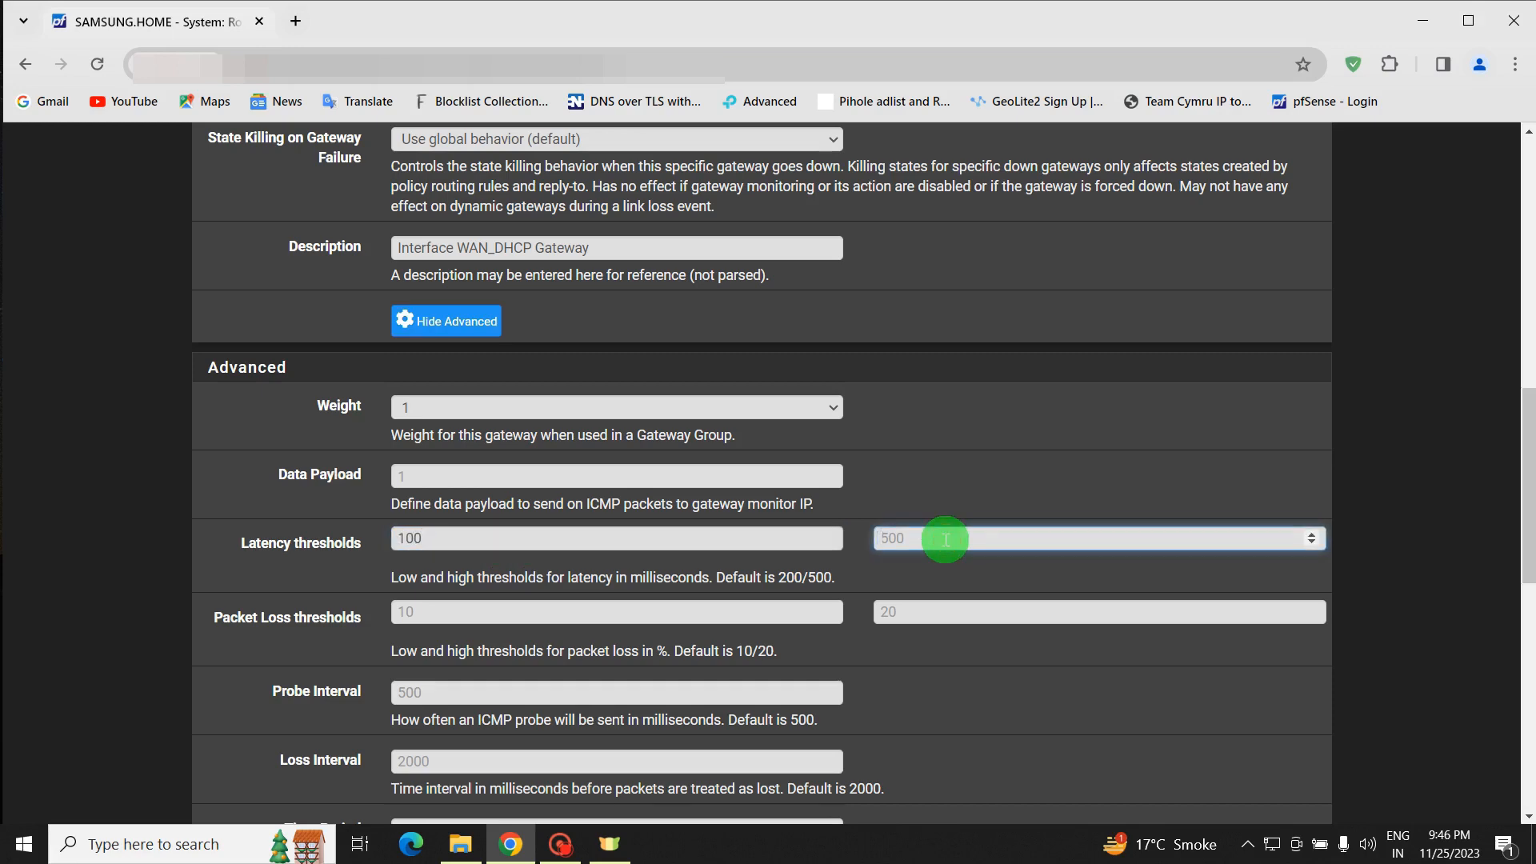
text(200)
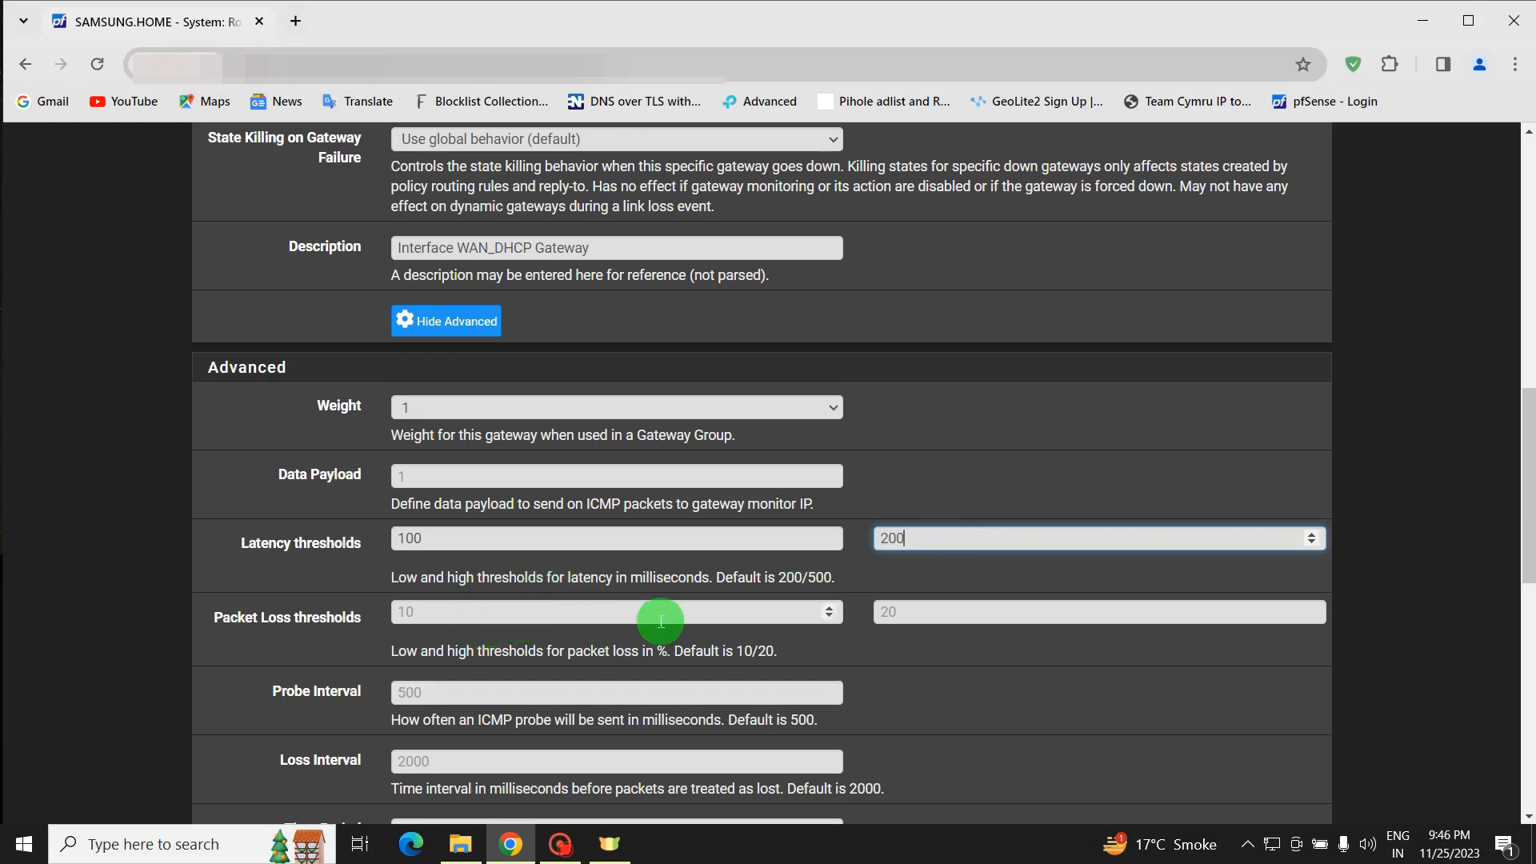
Set the WAN_DHCP gateway's packet loss thresholds to 1% low and 2% high.
click(560, 615)
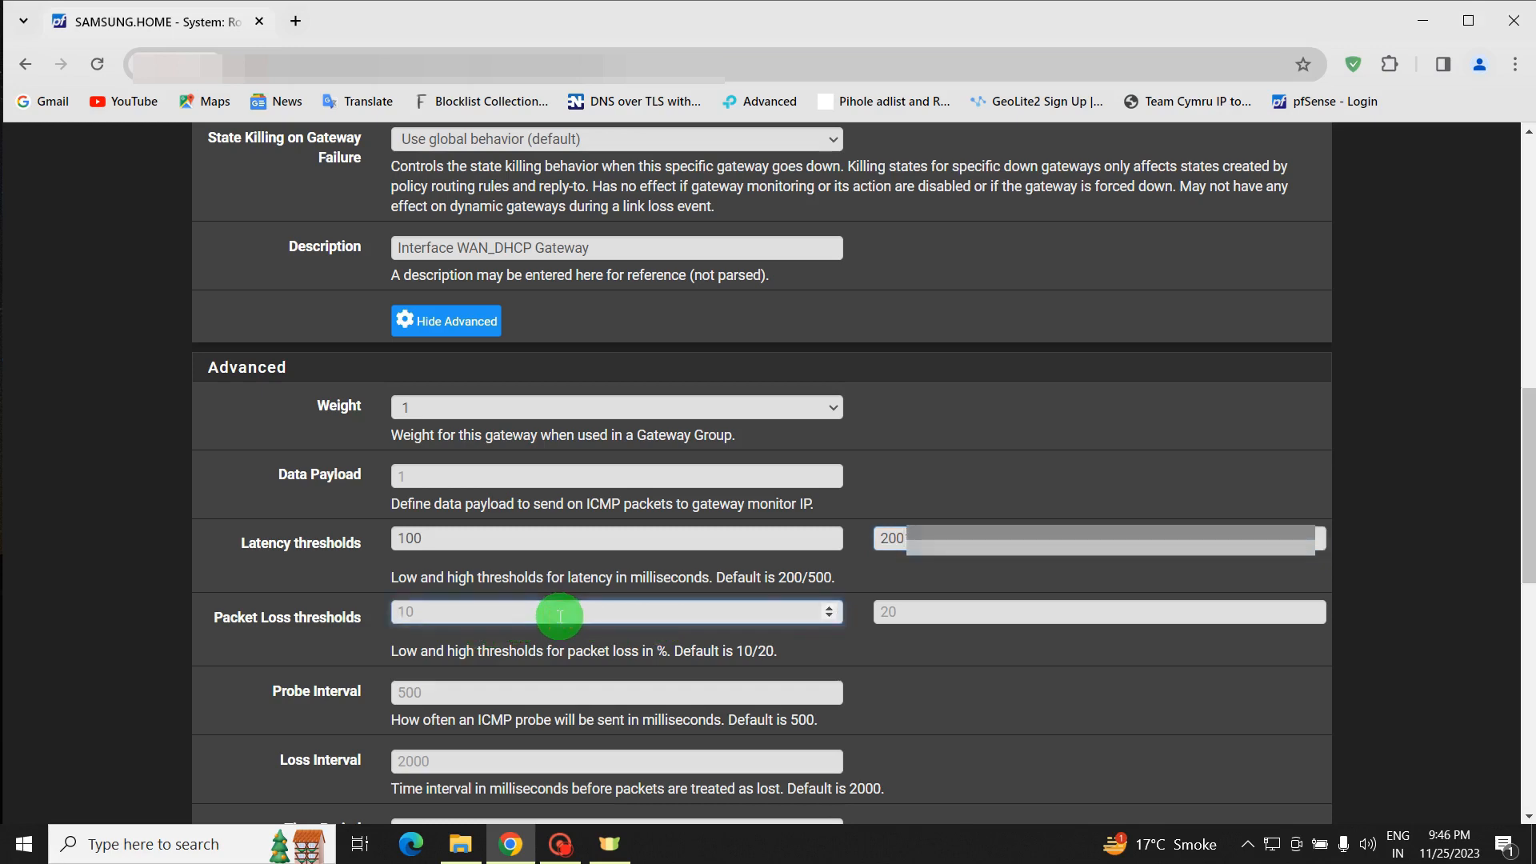
text(1)
click(905, 613)
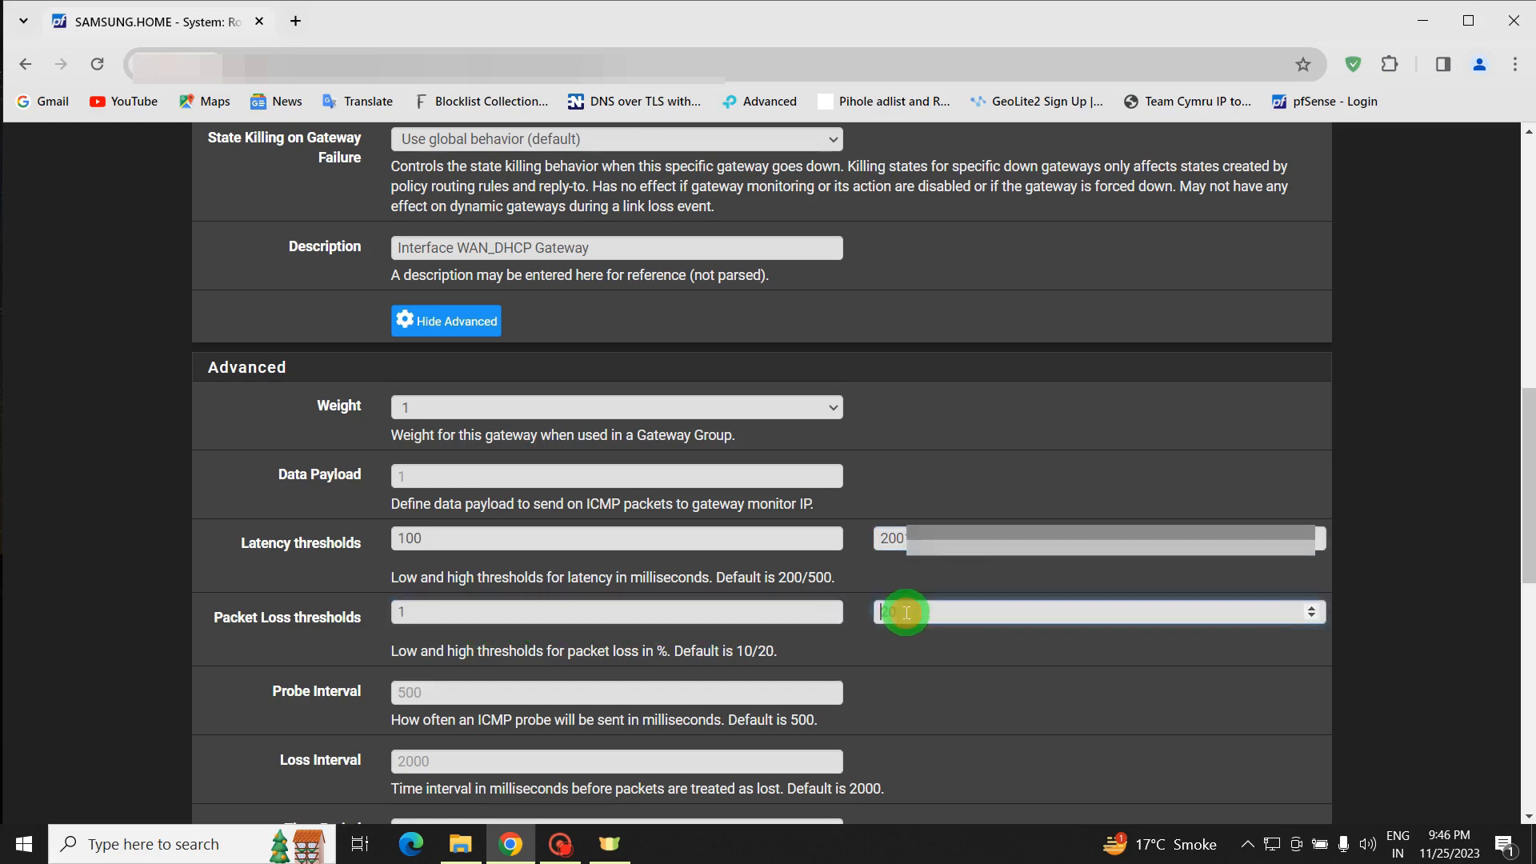
text(2)
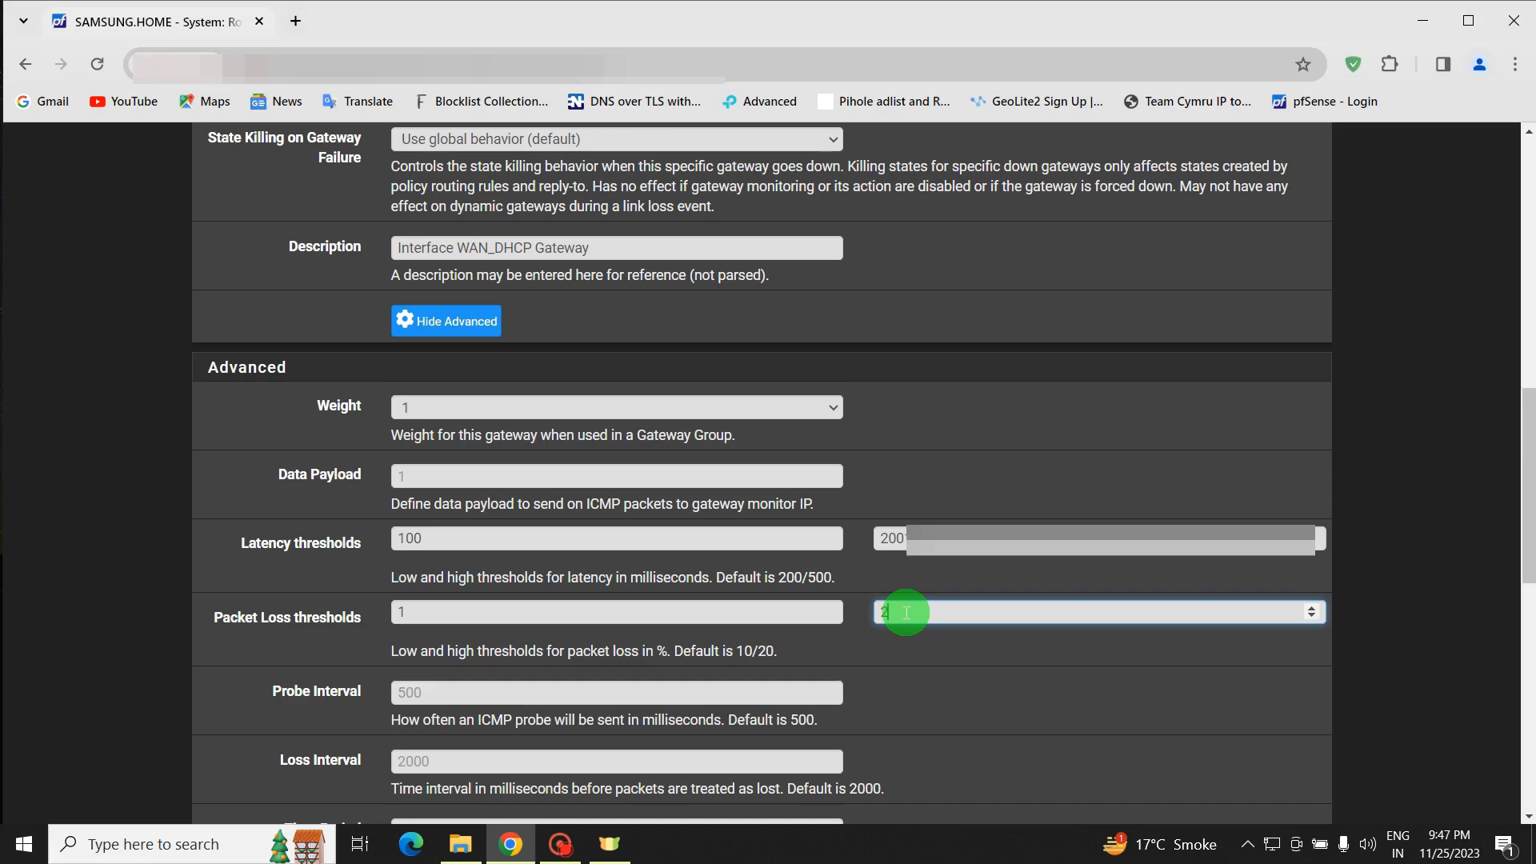
Set the WAN_DHCP gateway's probe interval to 100 ms and its loss interval to 200 ms.
click(489, 688)
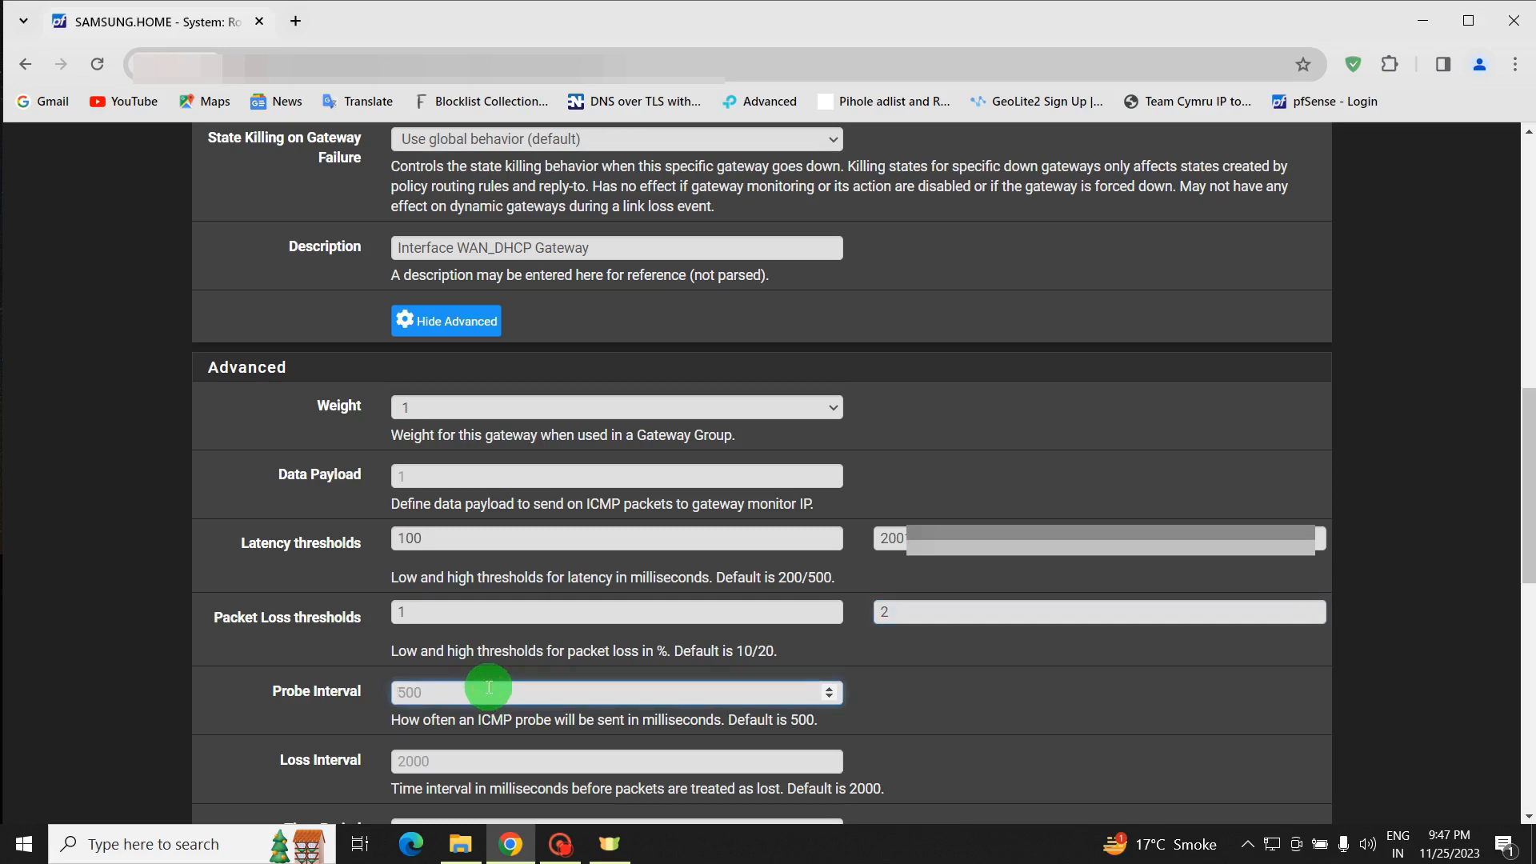
text(100)
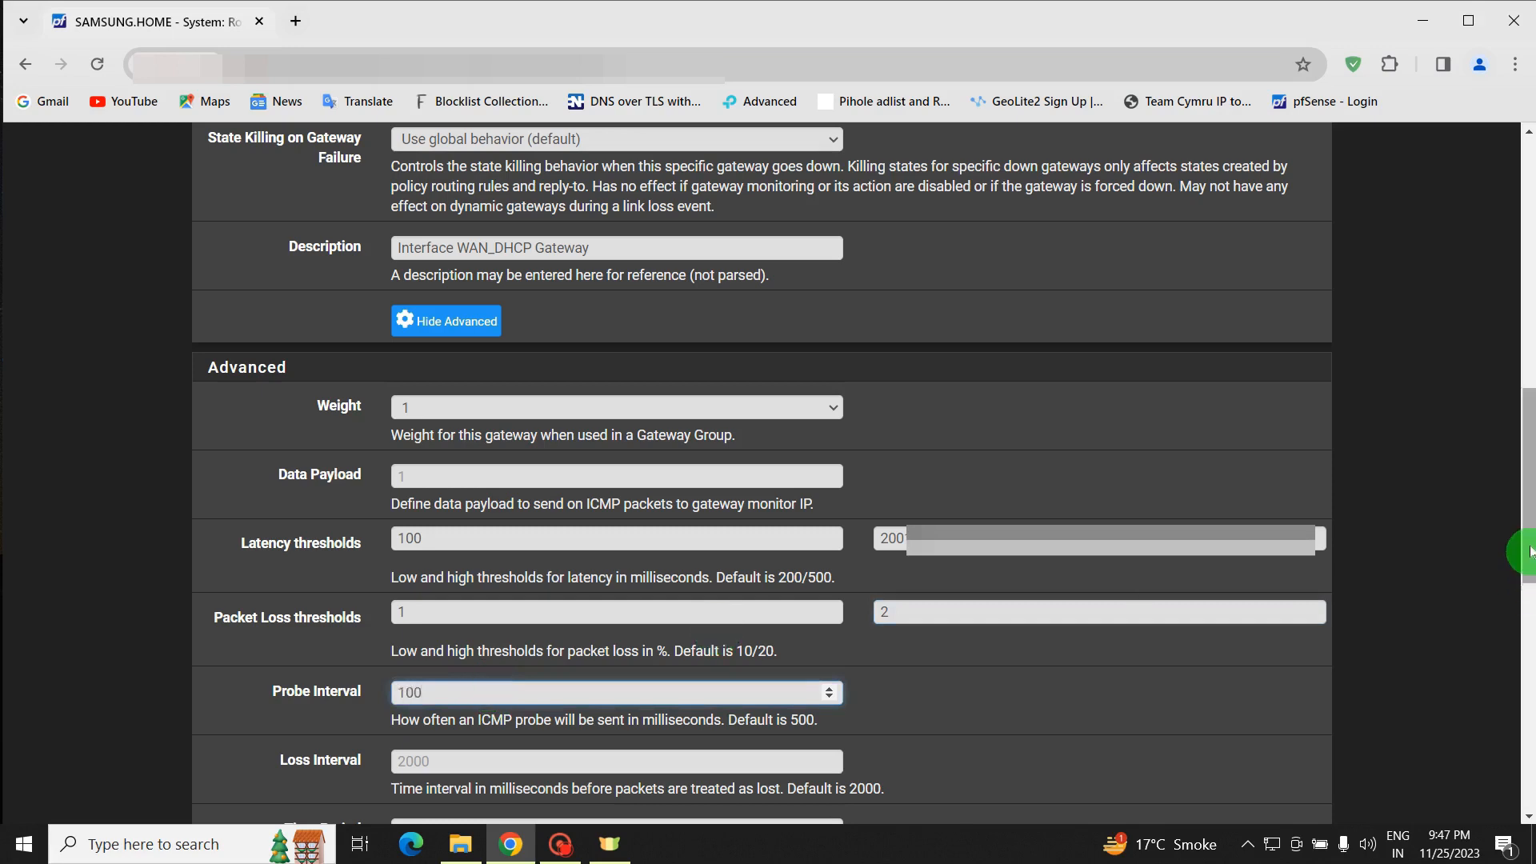
drag(1526, 524, 1529, 696)
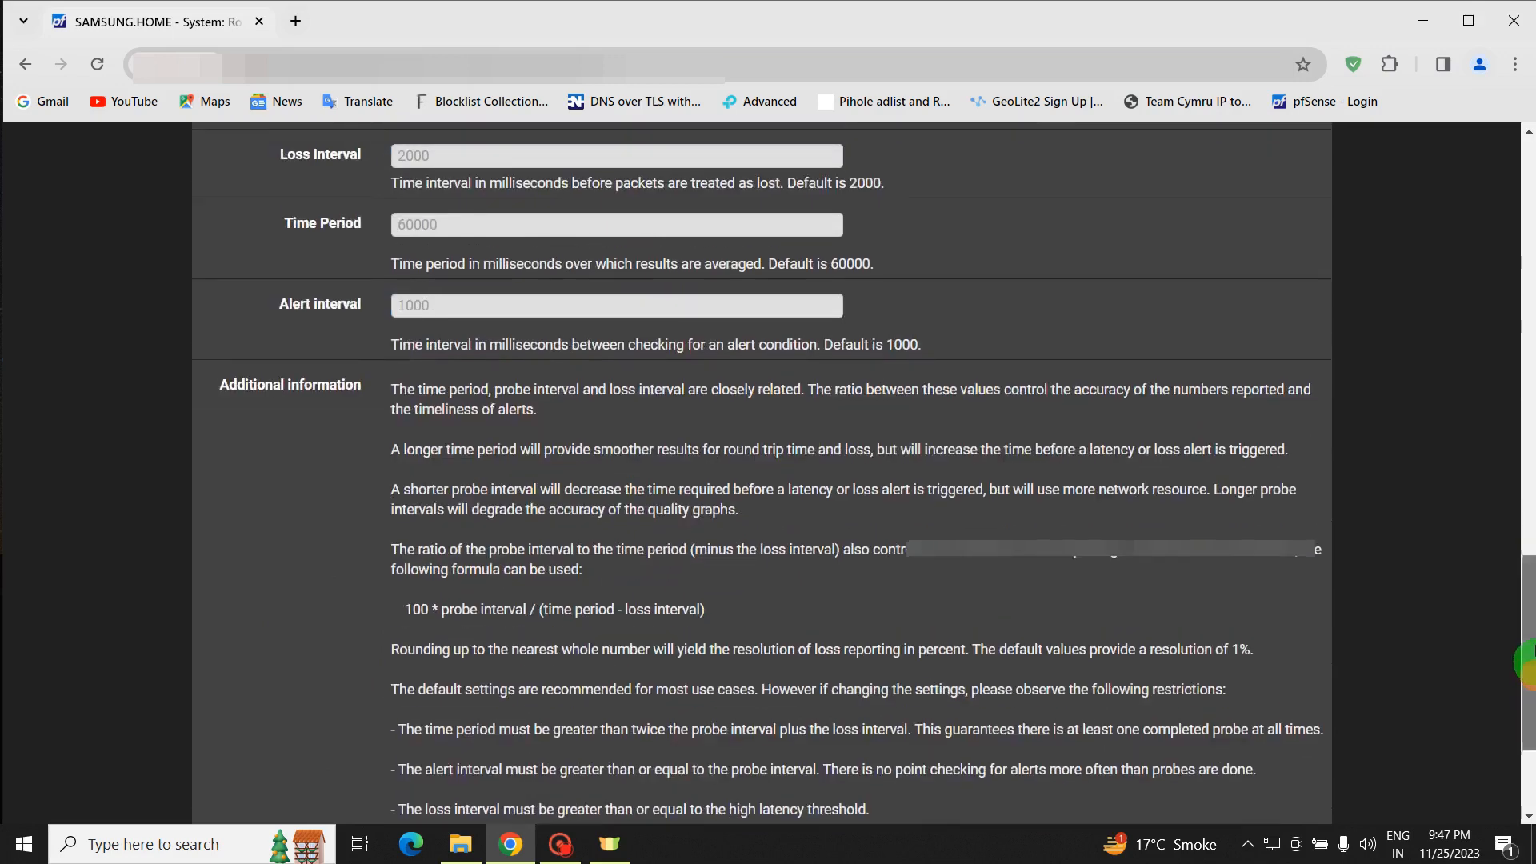
scroll(1411, 512, up, 3)
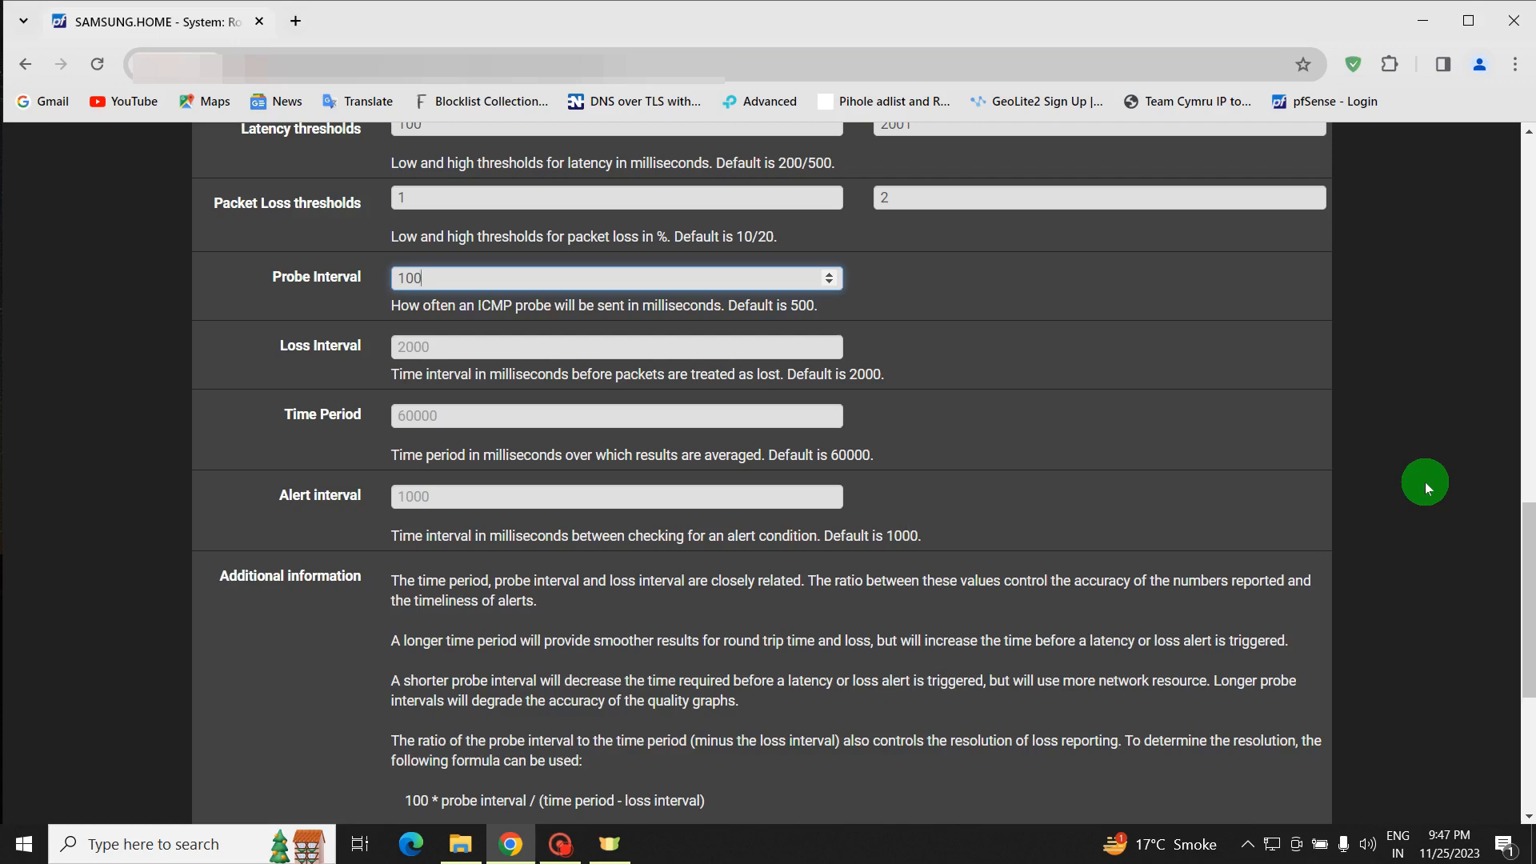
click(432, 342)
text(2)
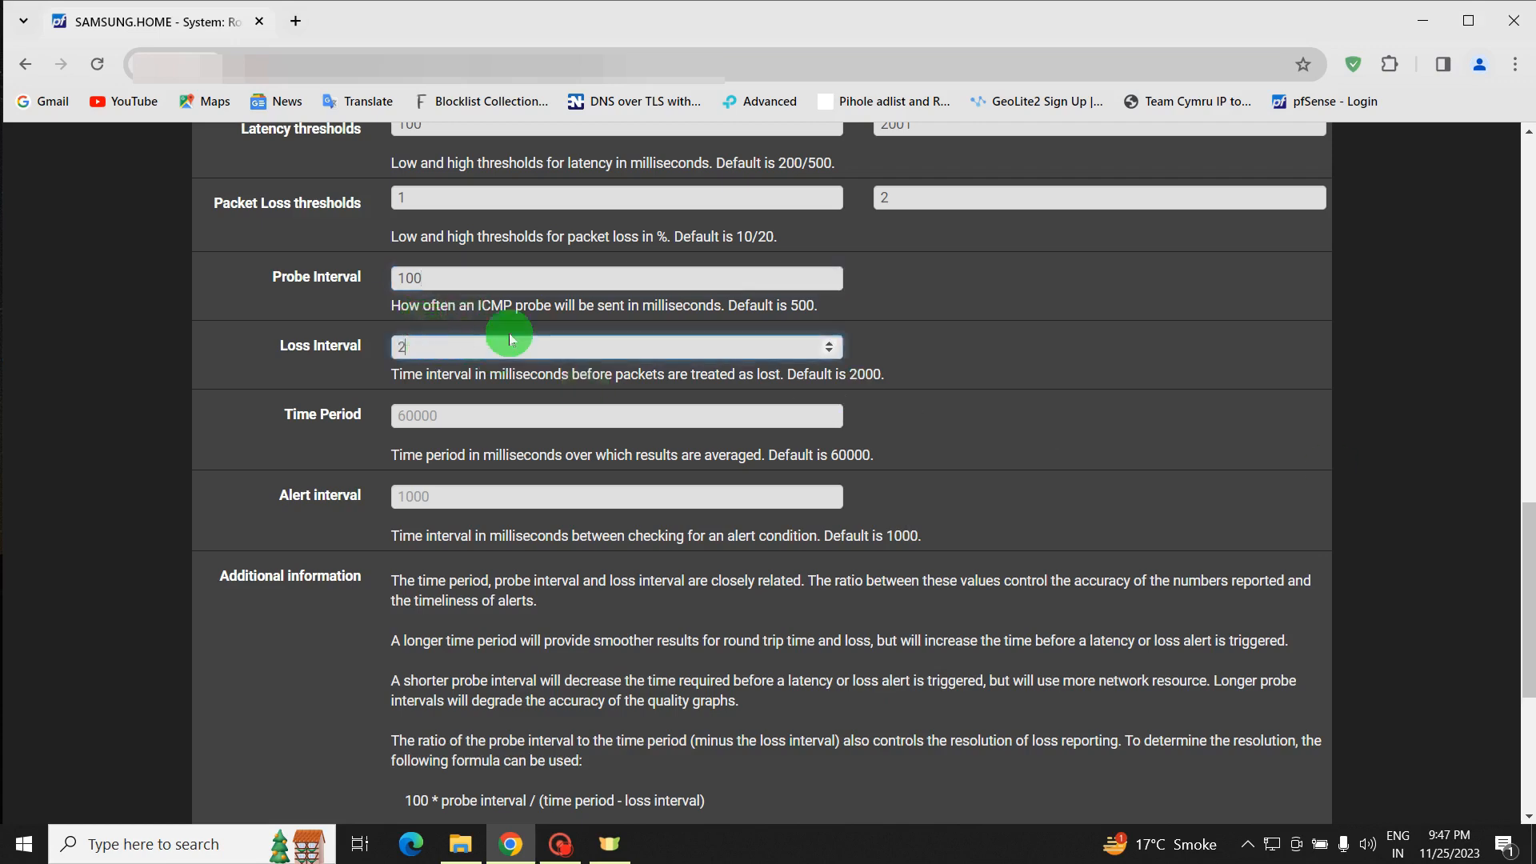
text(00)
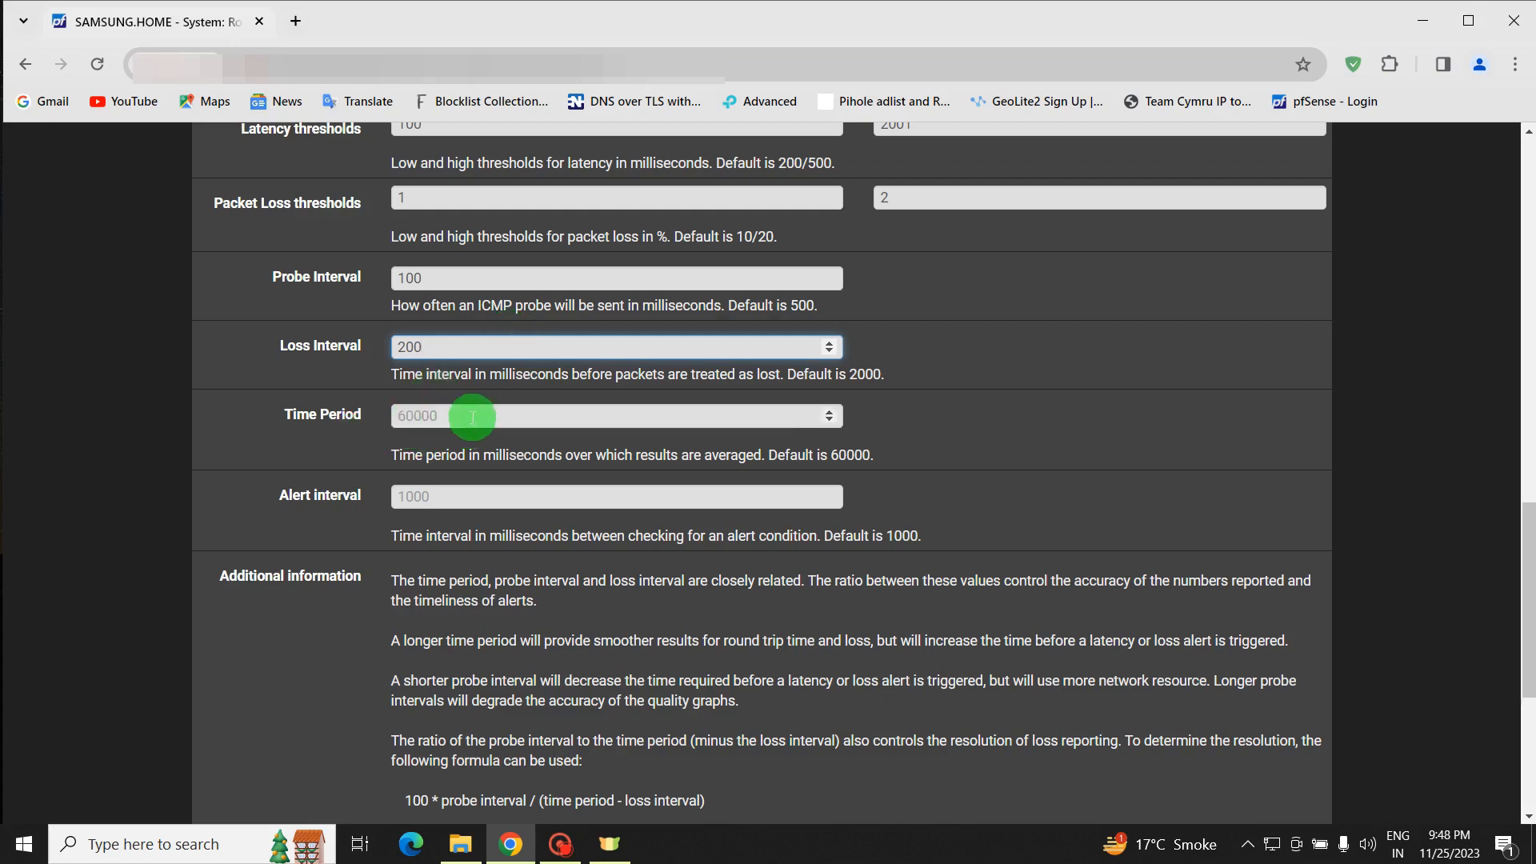
Set the WAN_DHCP gateway's time period to 5000 ms and its alert interval to 100 ms.
click(513, 417)
text(5)
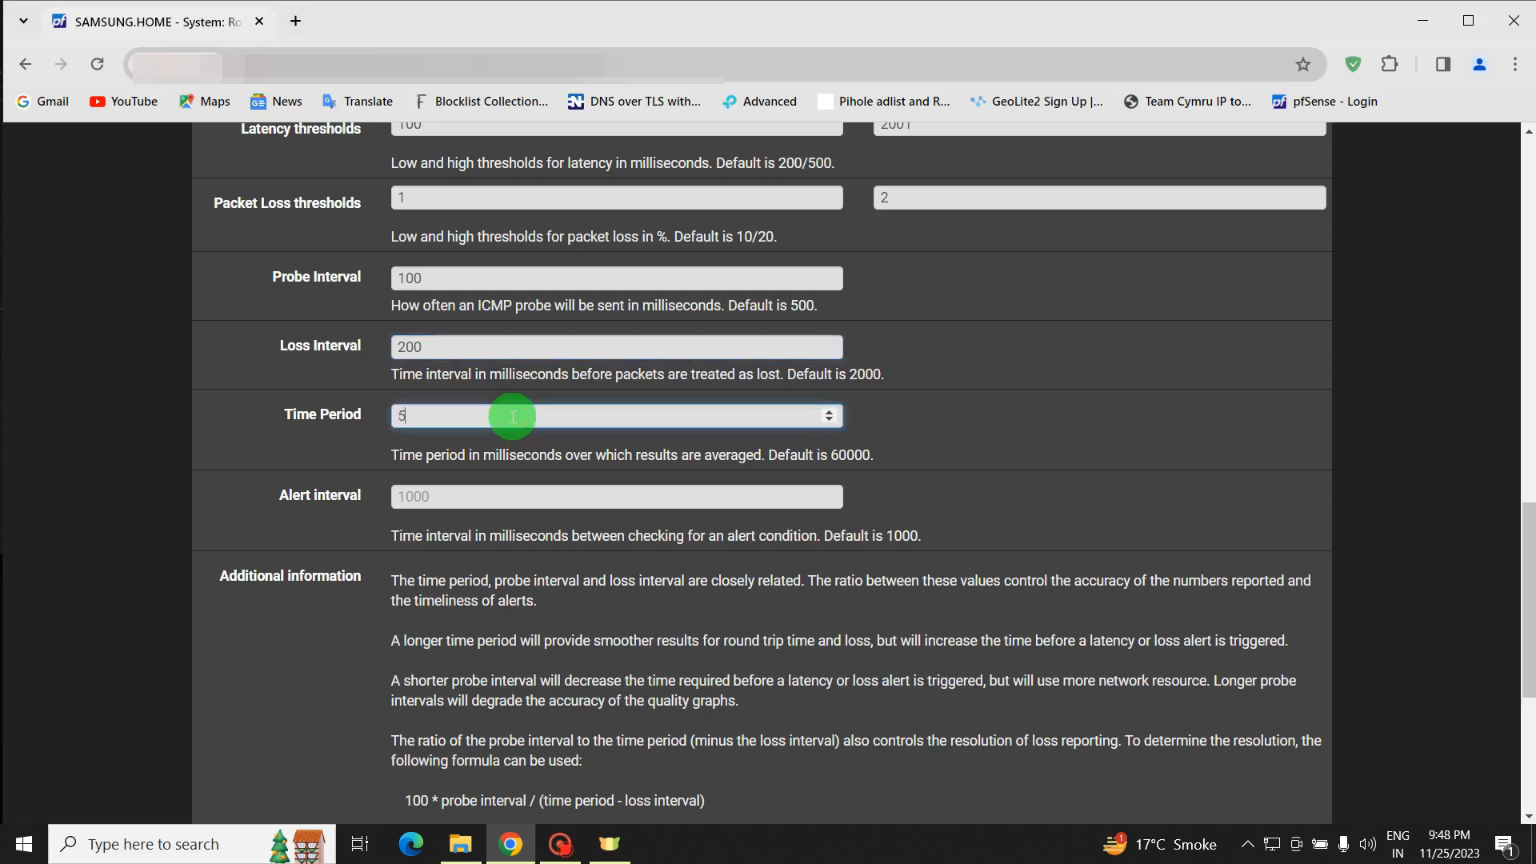
text(000)
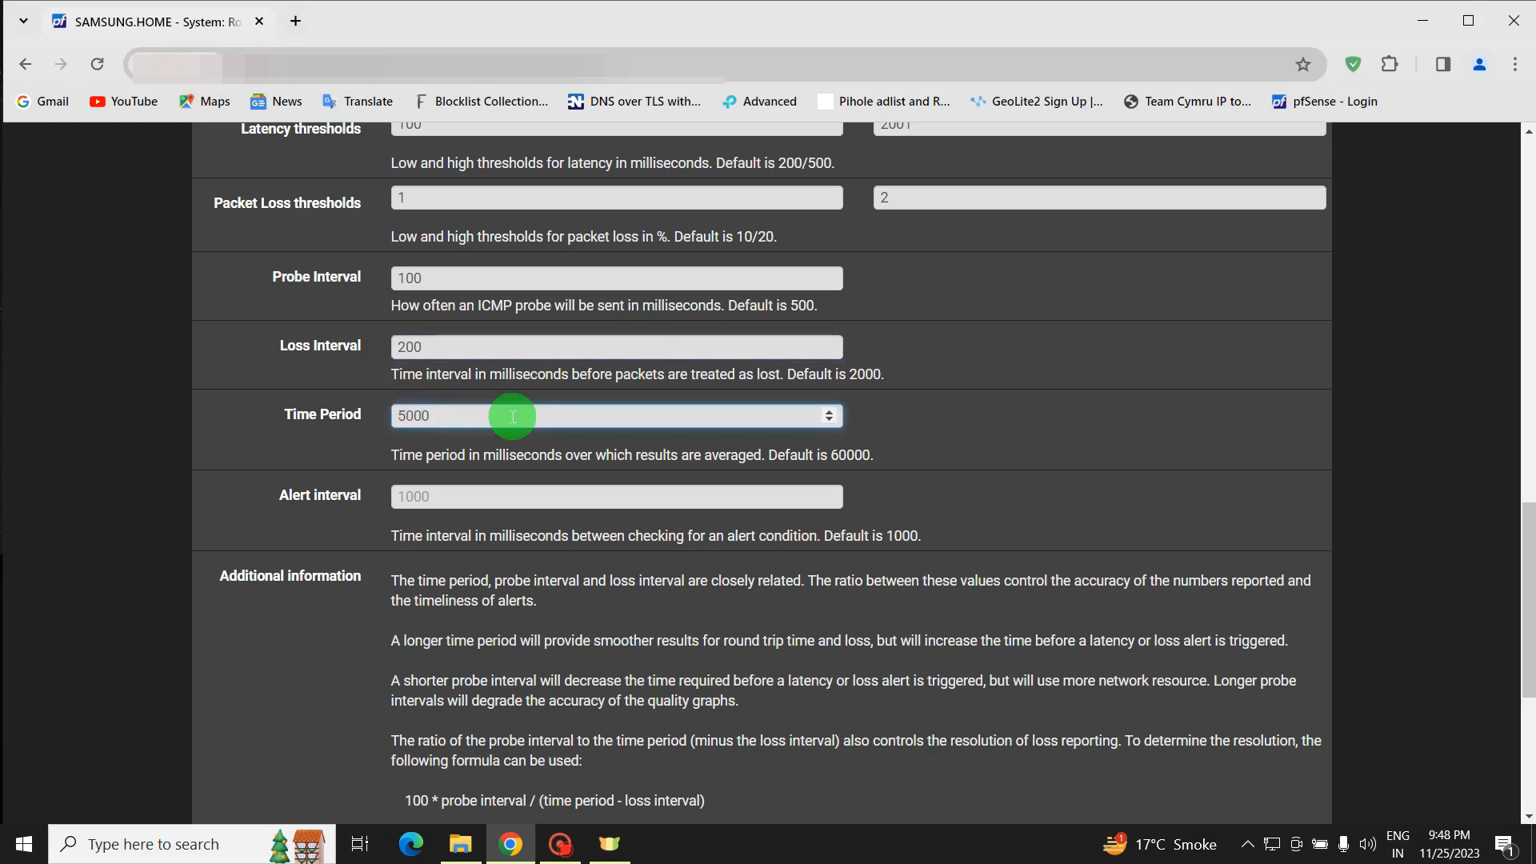
click(469, 502)
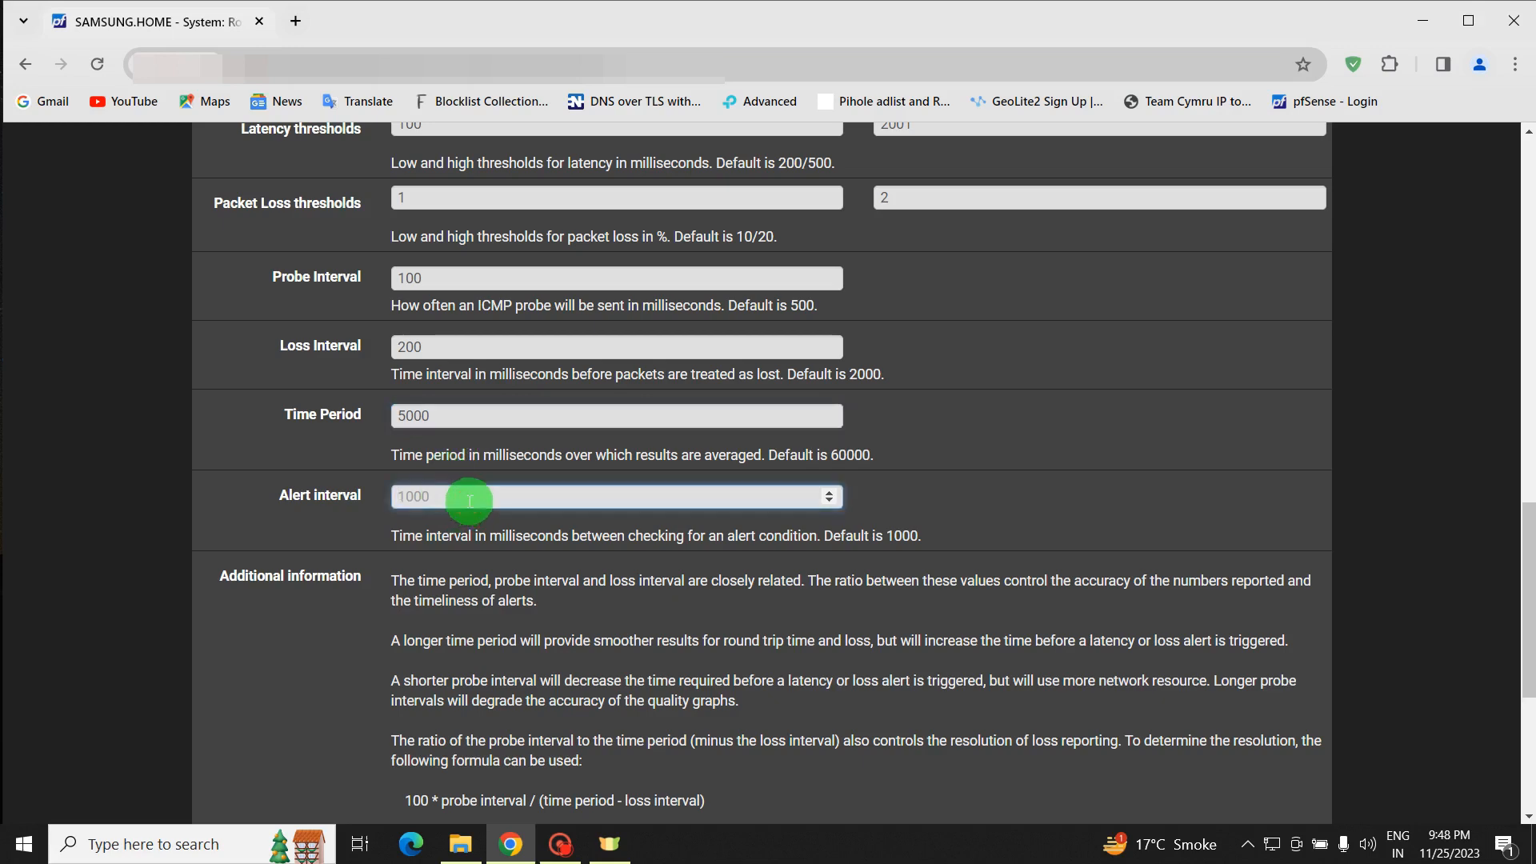
text(100)
Leave the WAN_DHCP edit page and return to the Routing gateways list.
drag(1526, 542, 1528, 620)
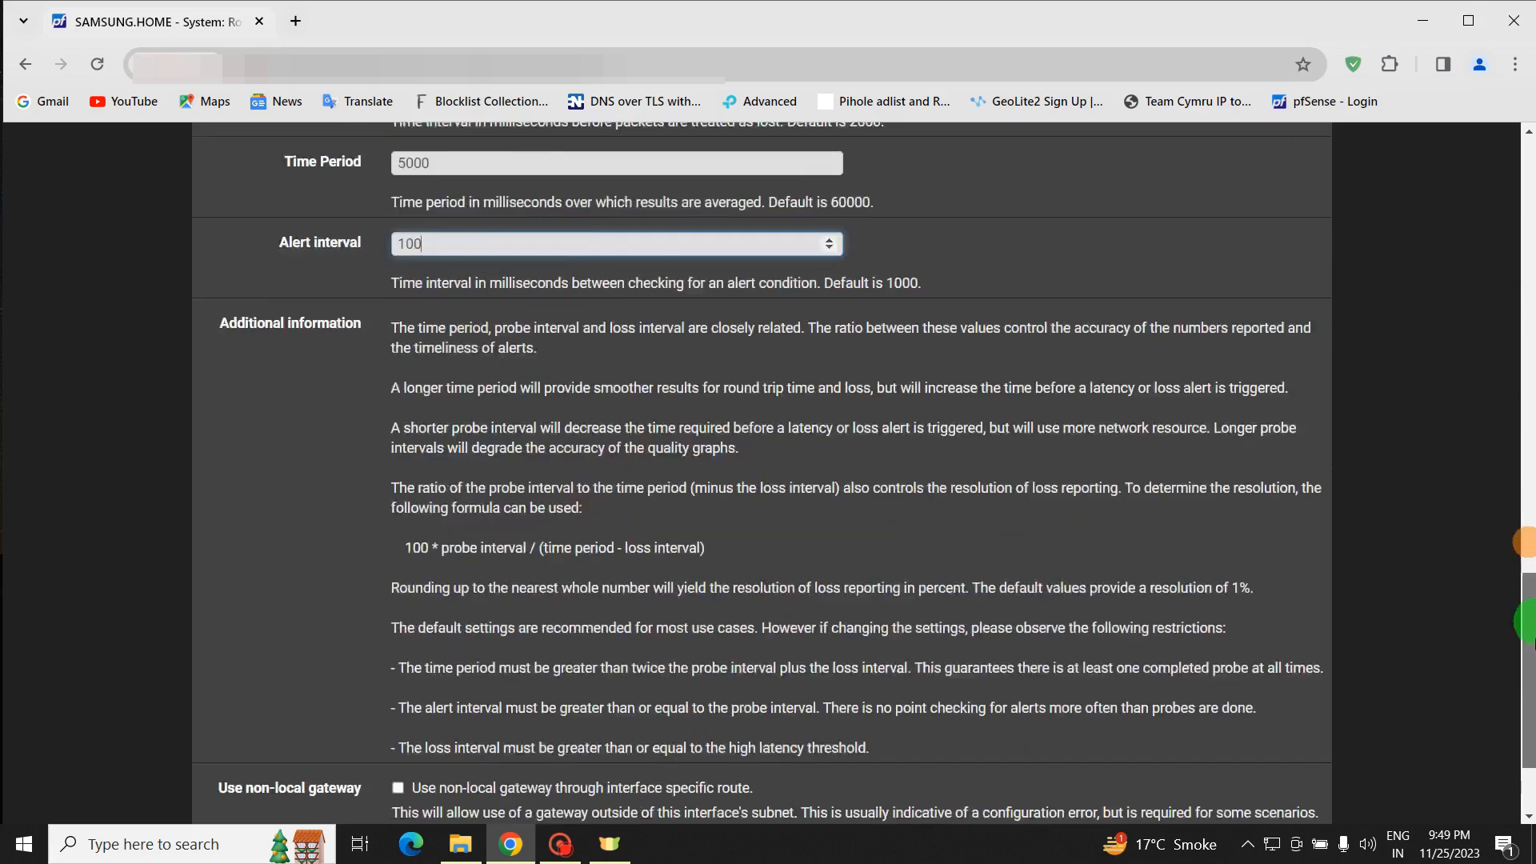
scroll(1526, 620, down, 2)
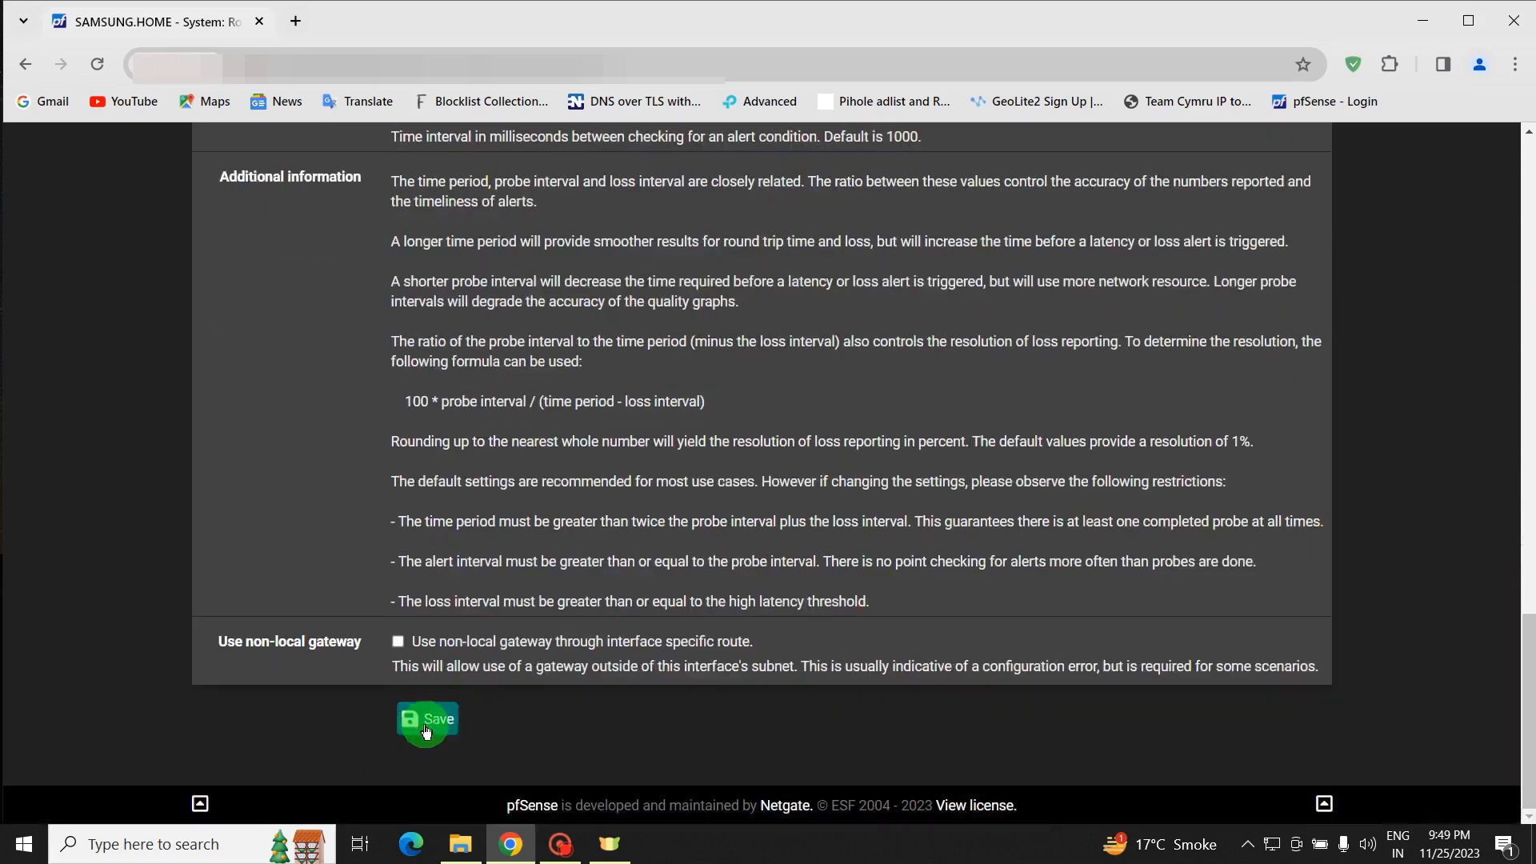
drag(1531, 677, 1524, 104)
click(331, 224)
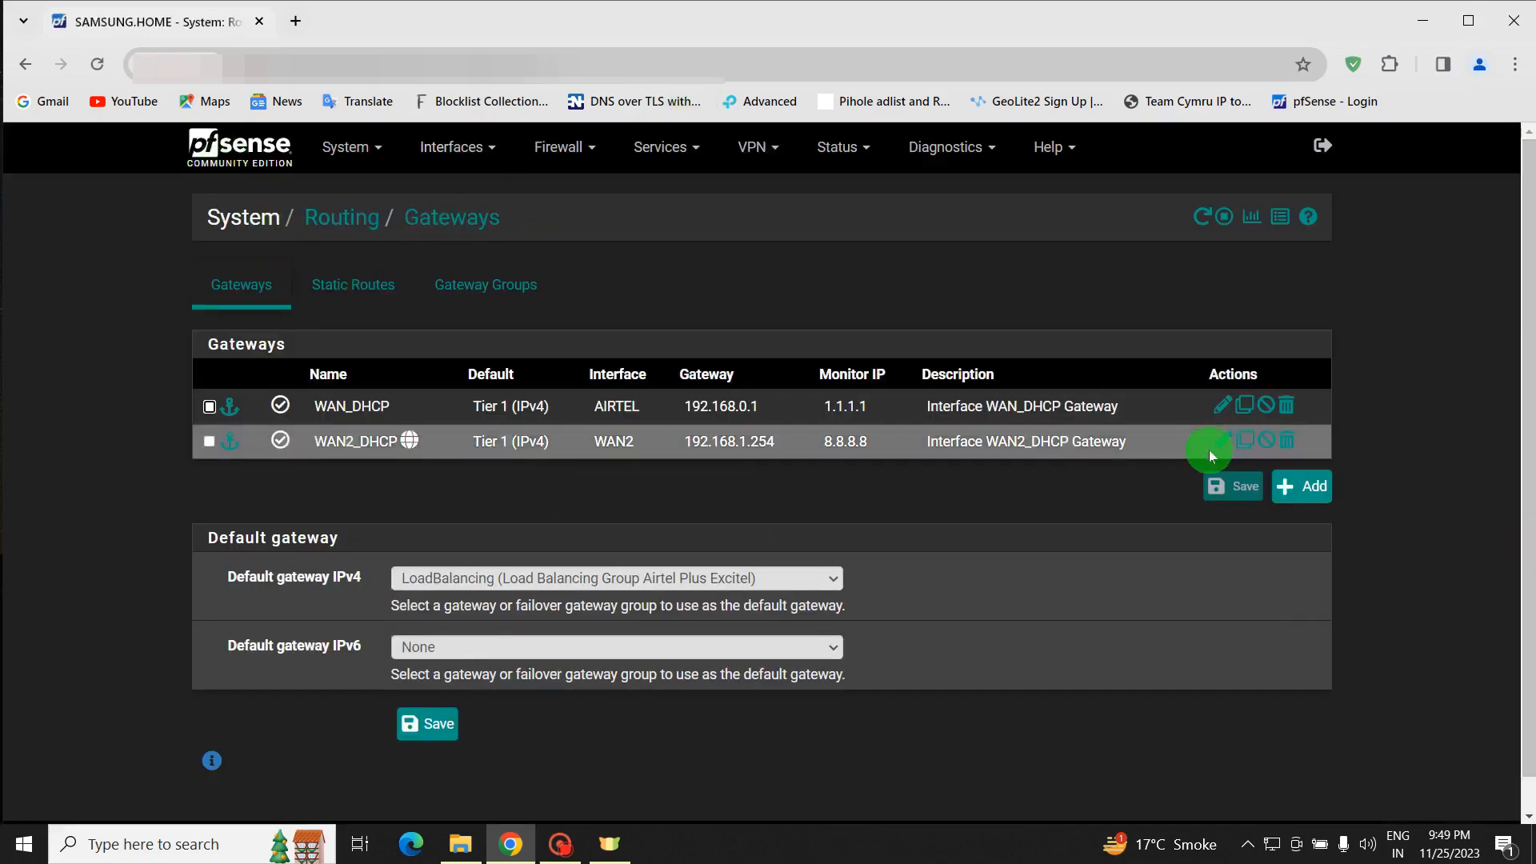
Open the WAN2_DHCP gateway for editing and display its advanced settings.
click(1209, 448)
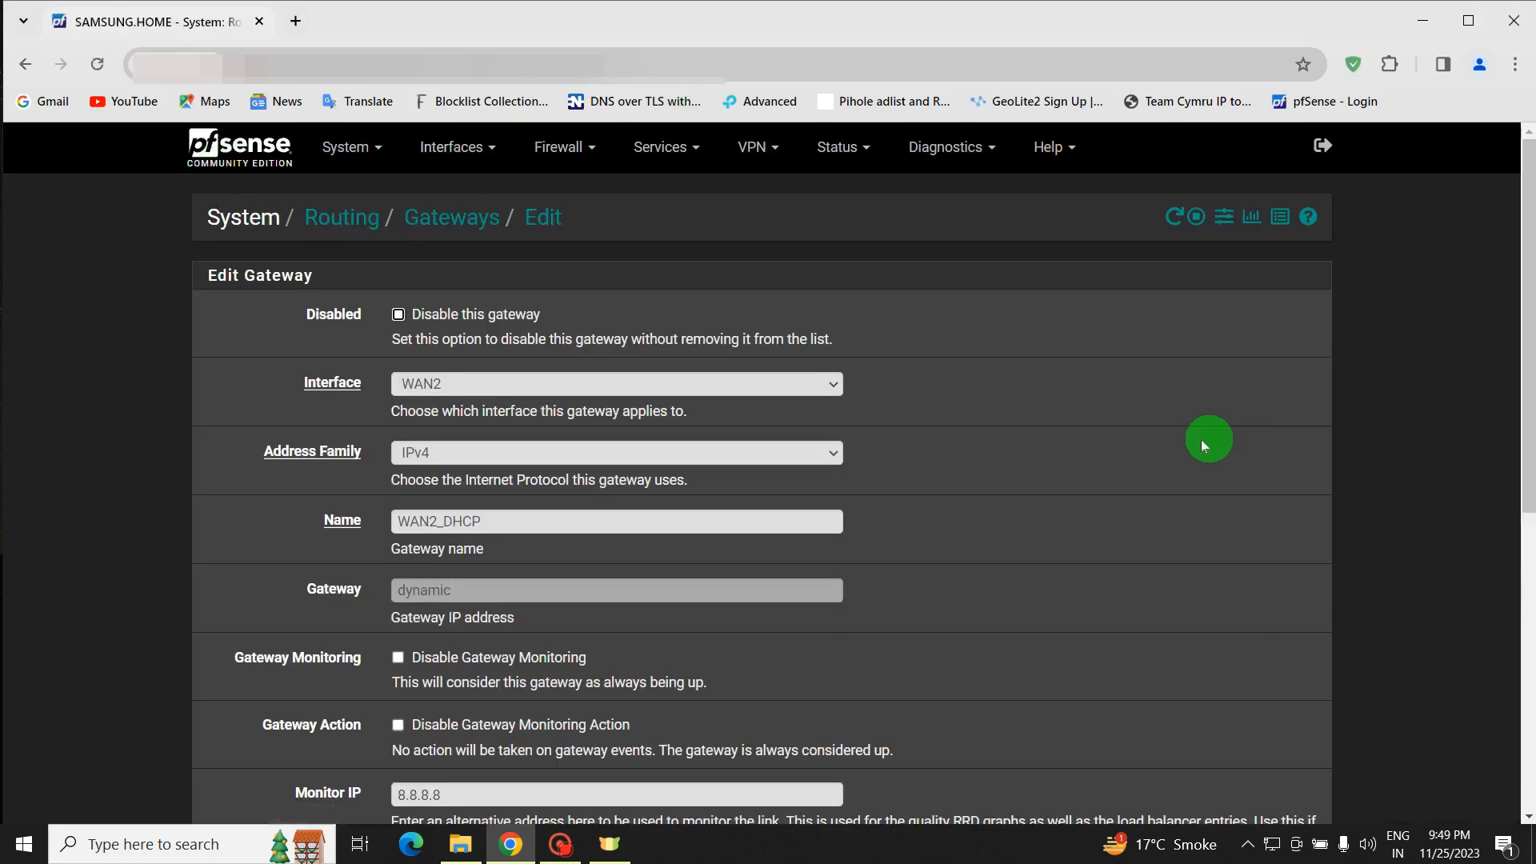
drag(1528, 304, 1530, 498)
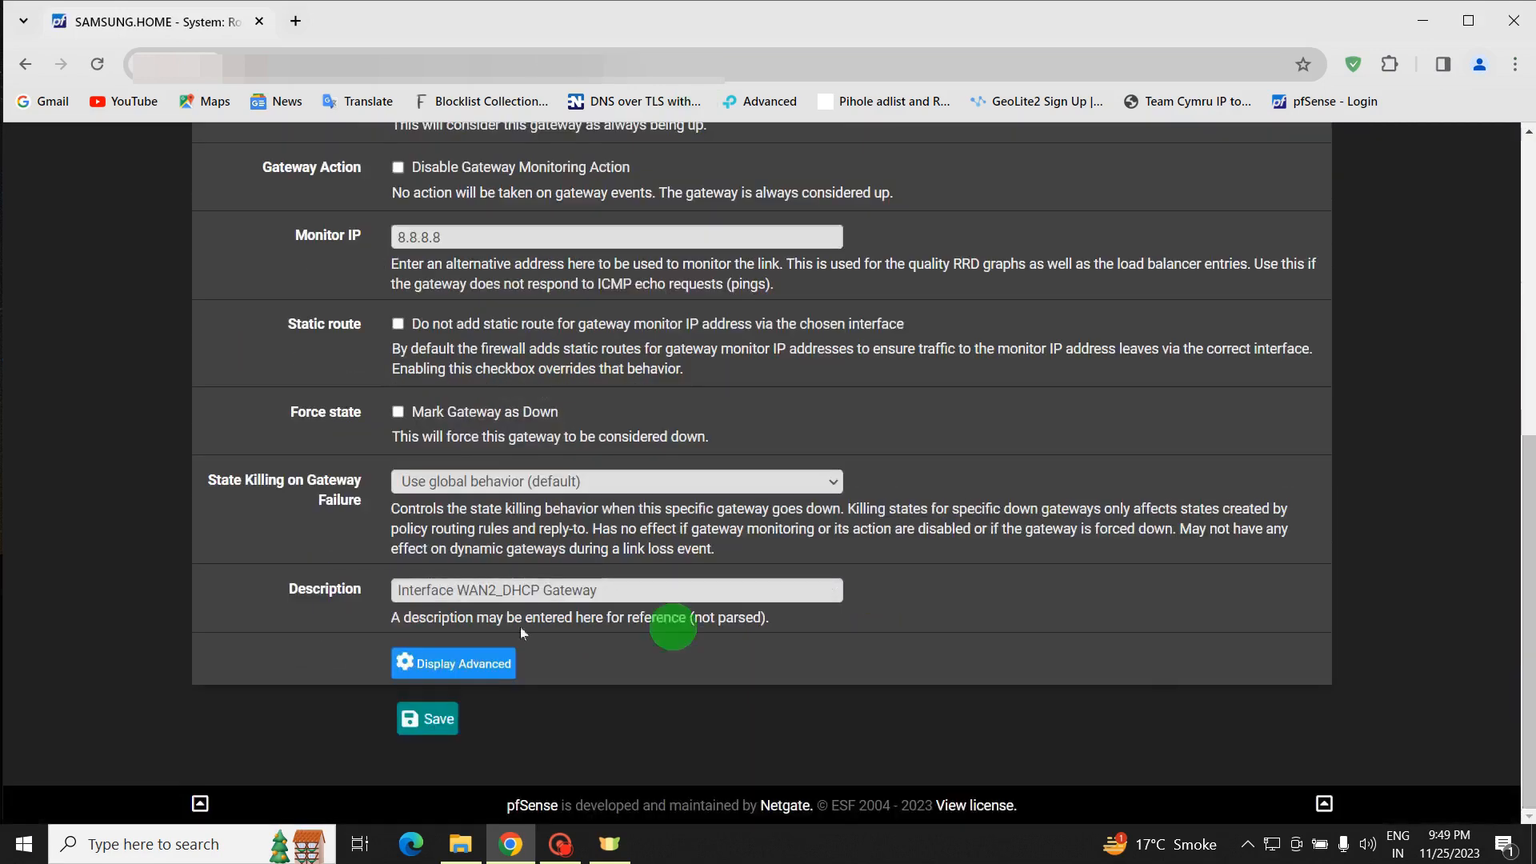
click(441, 667)
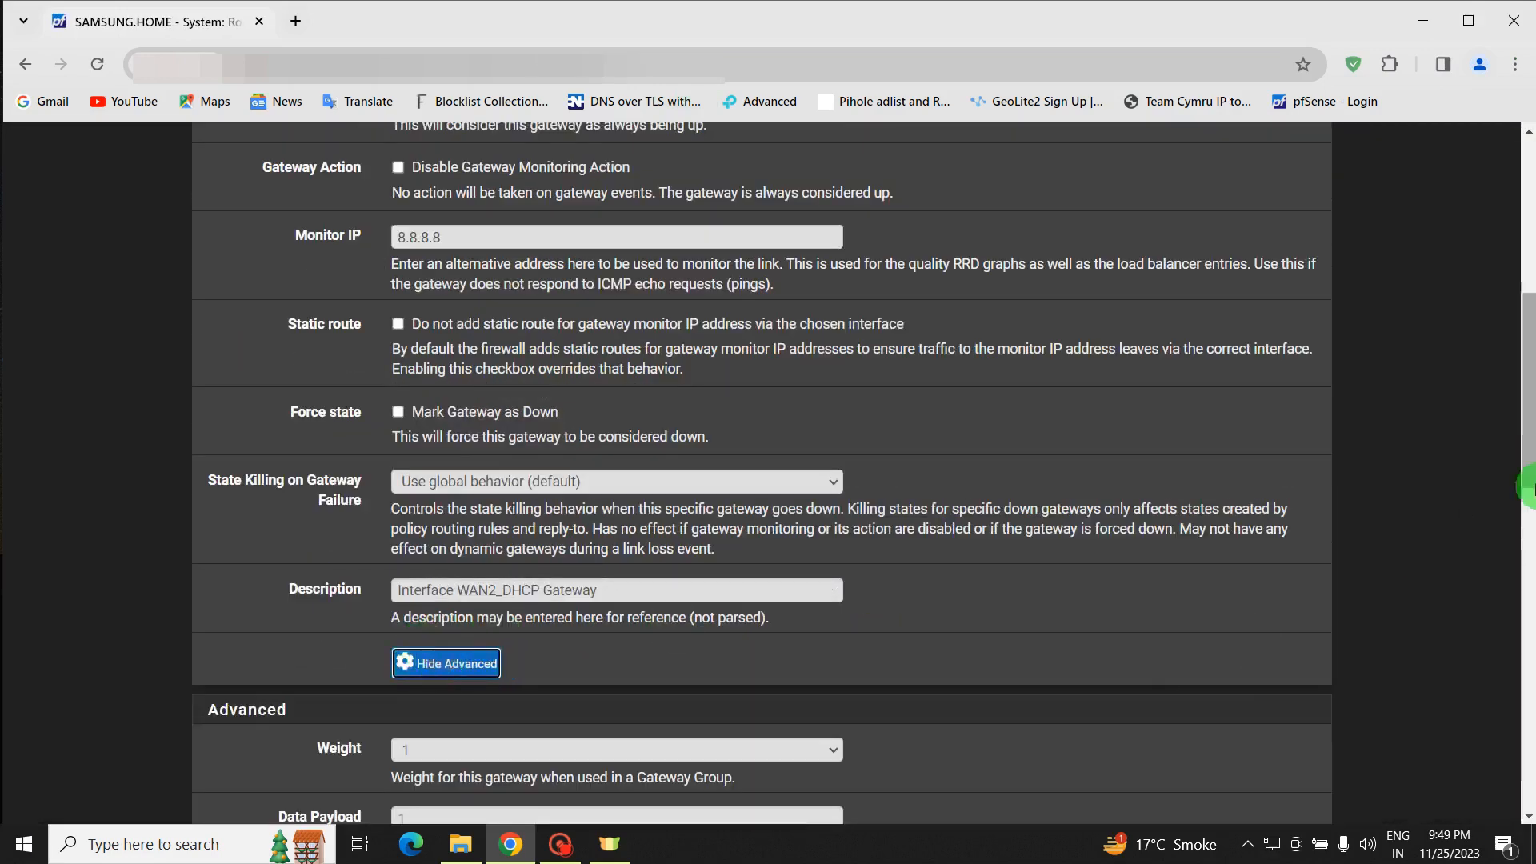
Set the WAN2_DHCP gateway's latency thresholds to 100 ms low and 200 ms high.
drag(1526, 416, 1526, 552)
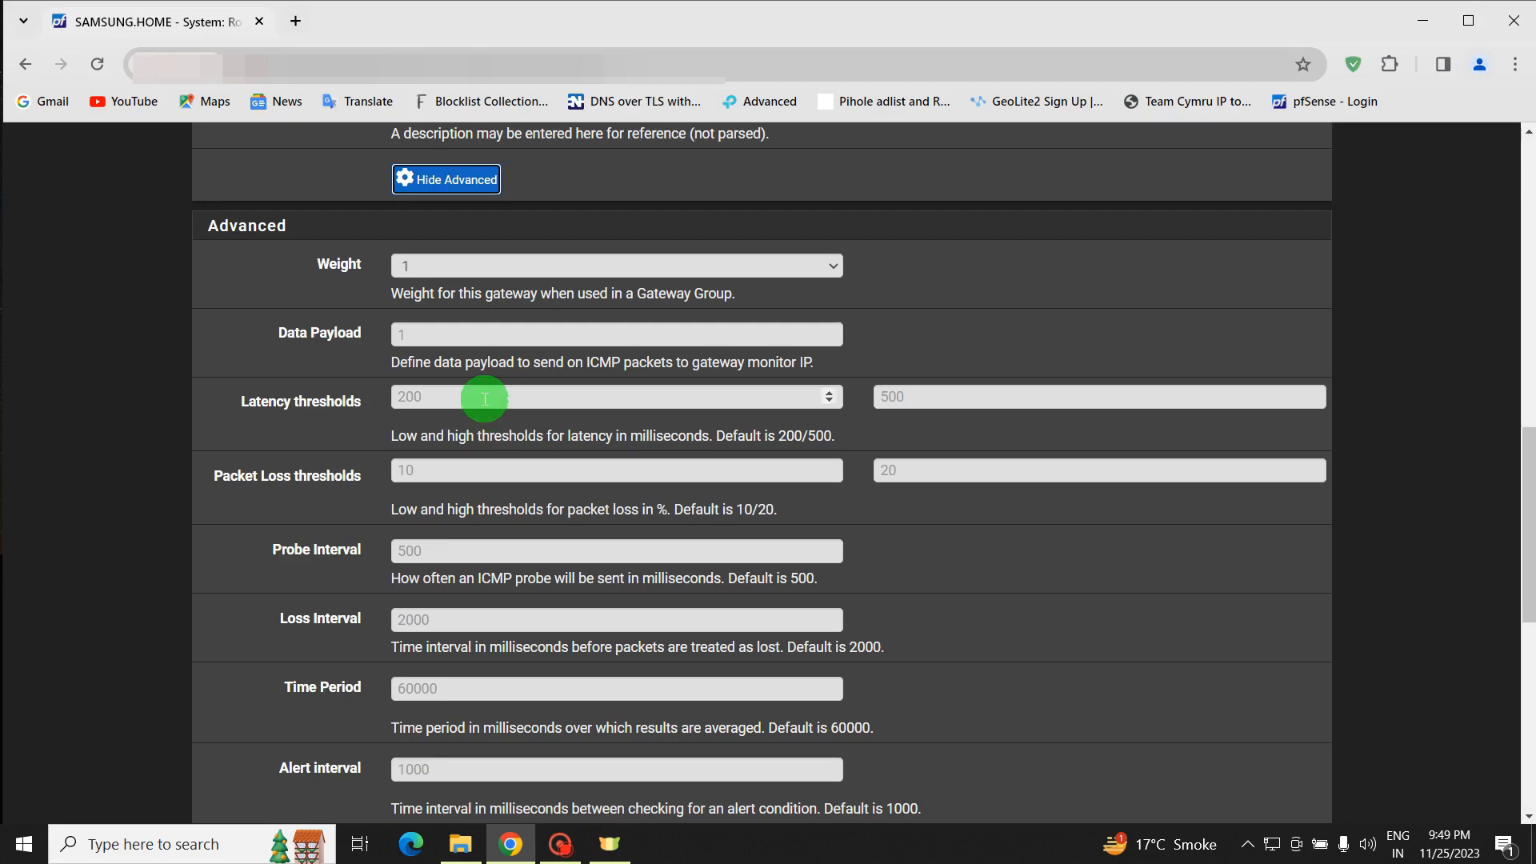
click(485, 398)
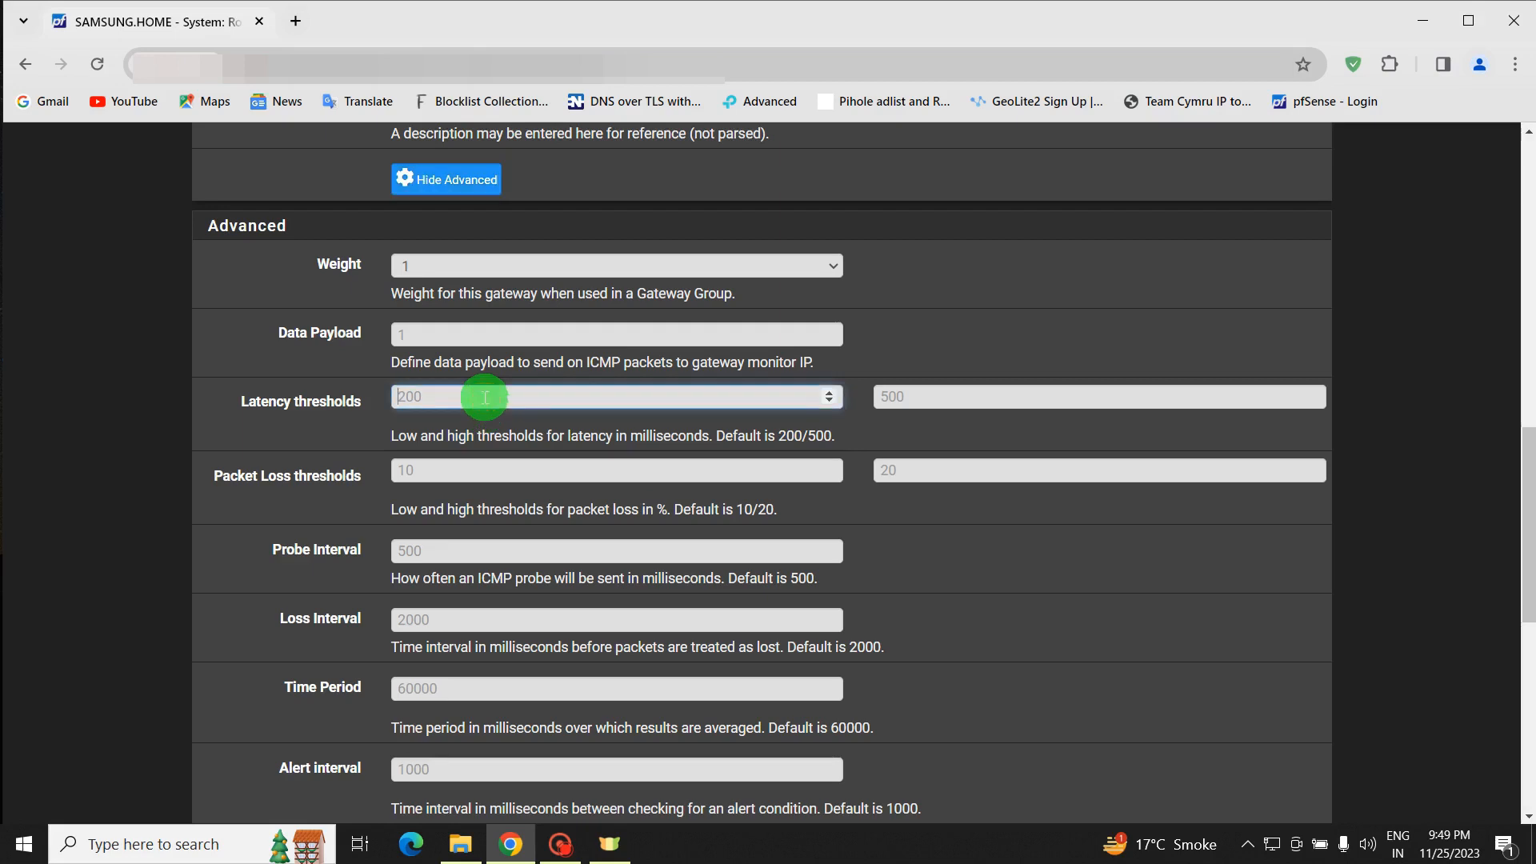
text(100)
click(896, 400)
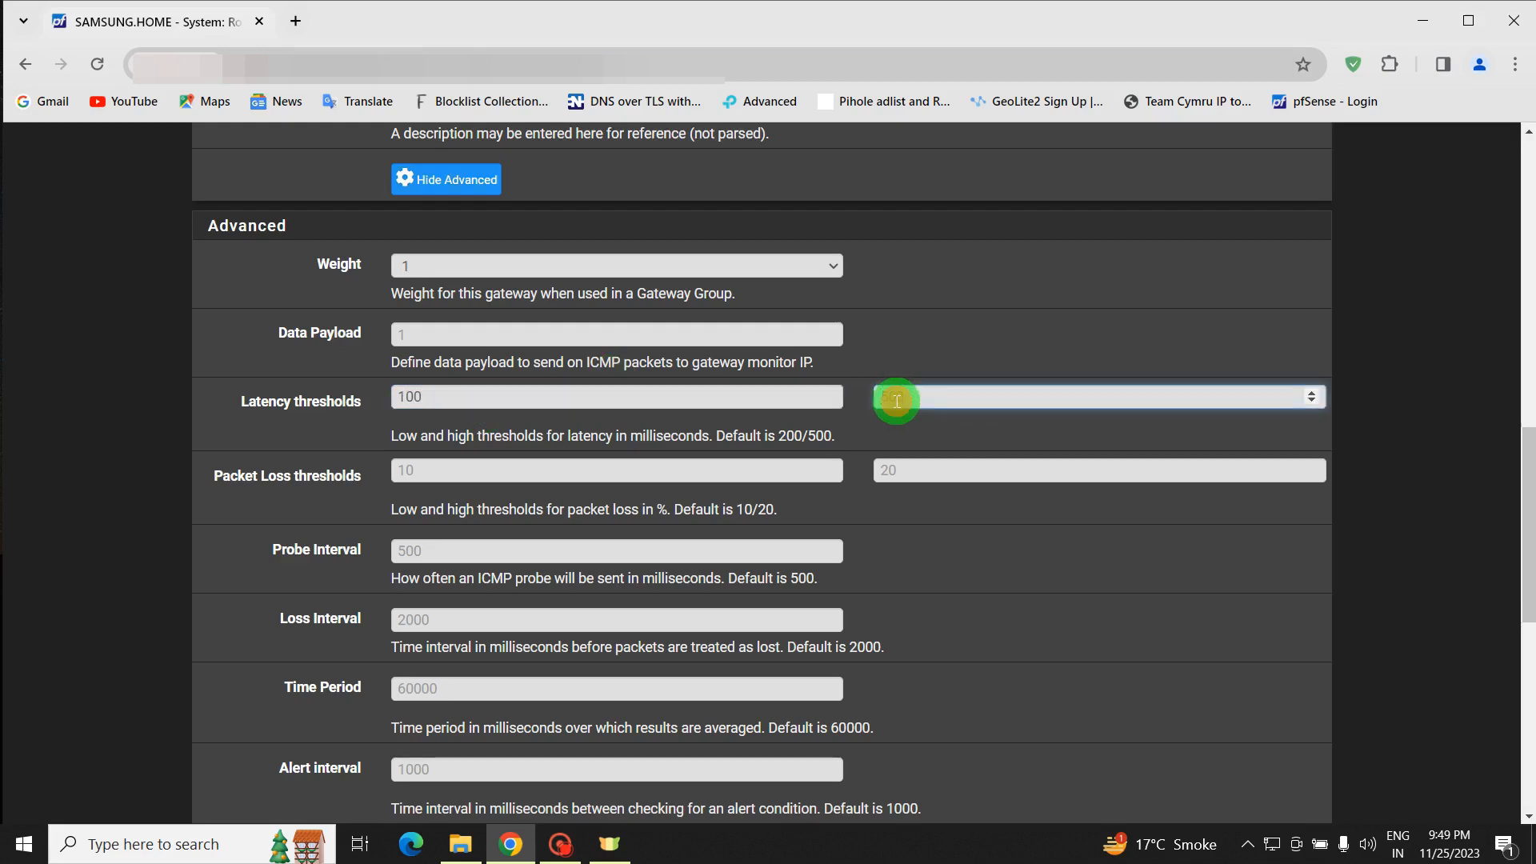
text(200)
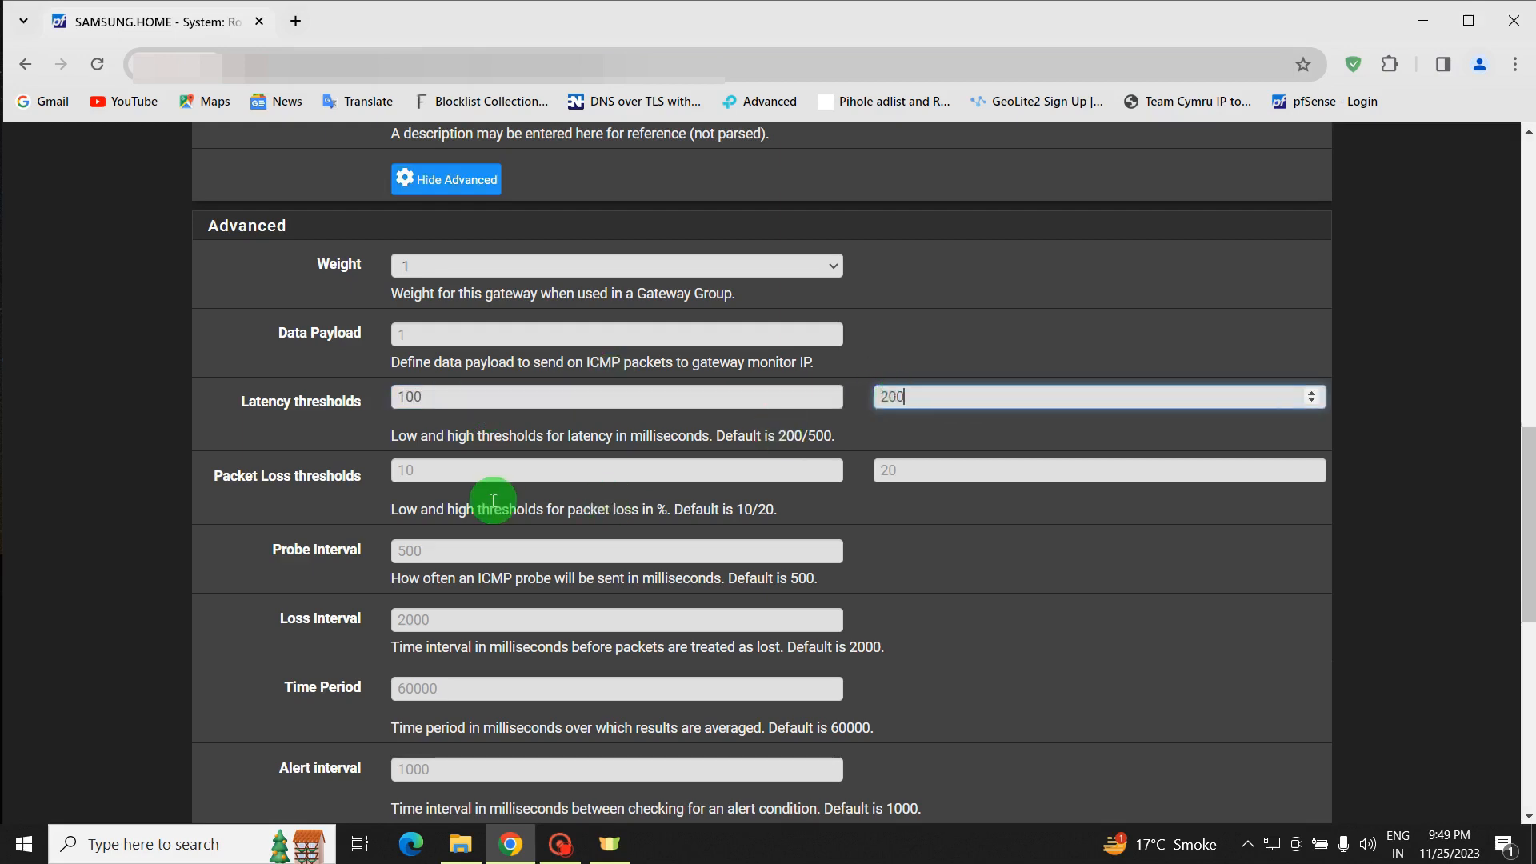
Set the WAN2_DHCP gateway's packet loss thresholds to 1% low and 2% high.
click(490, 470)
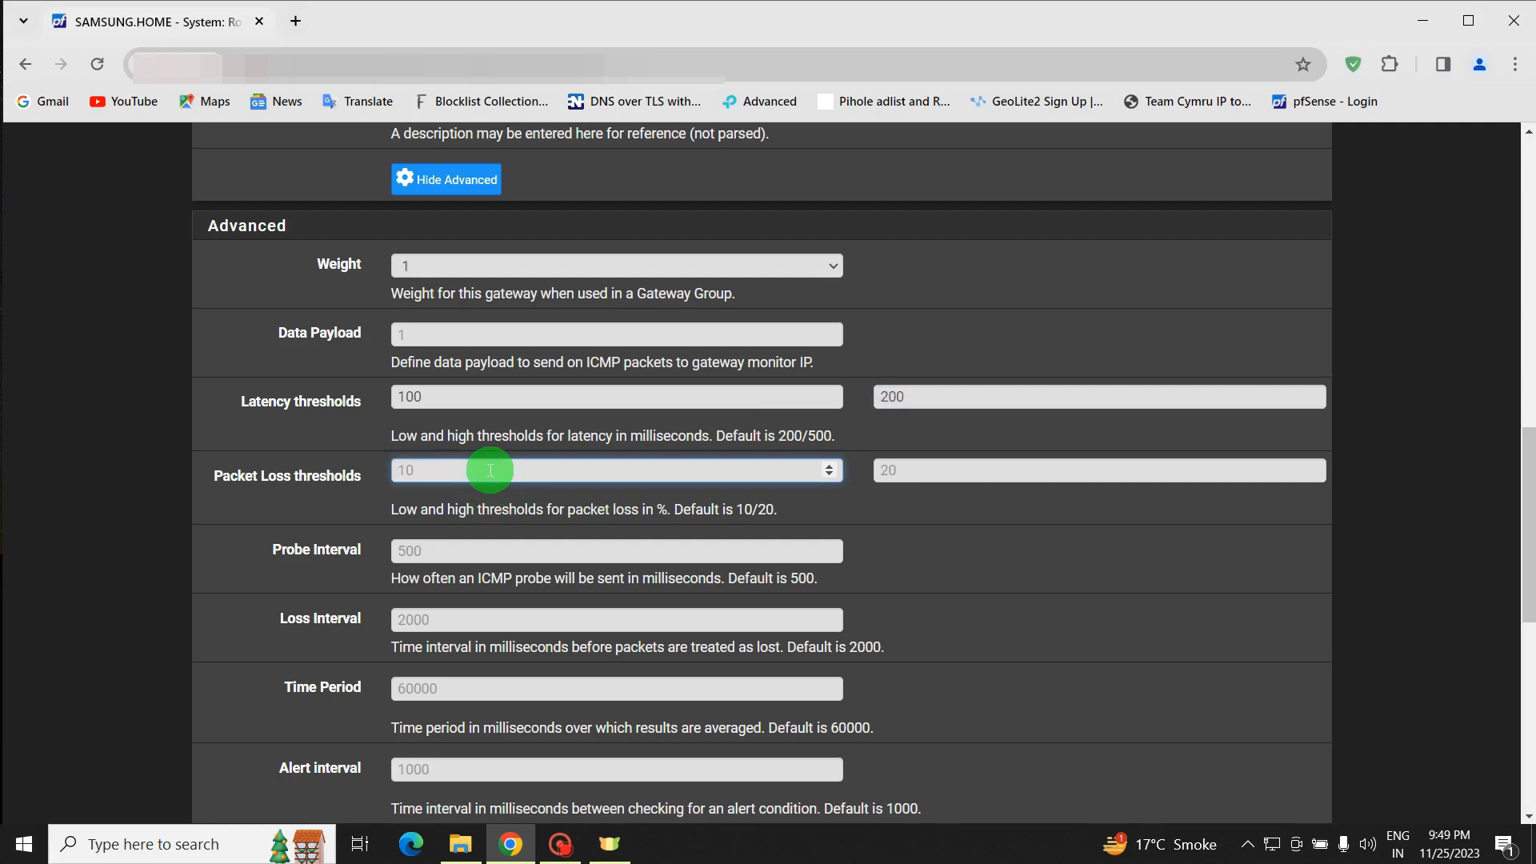
text(1)
click(944, 472)
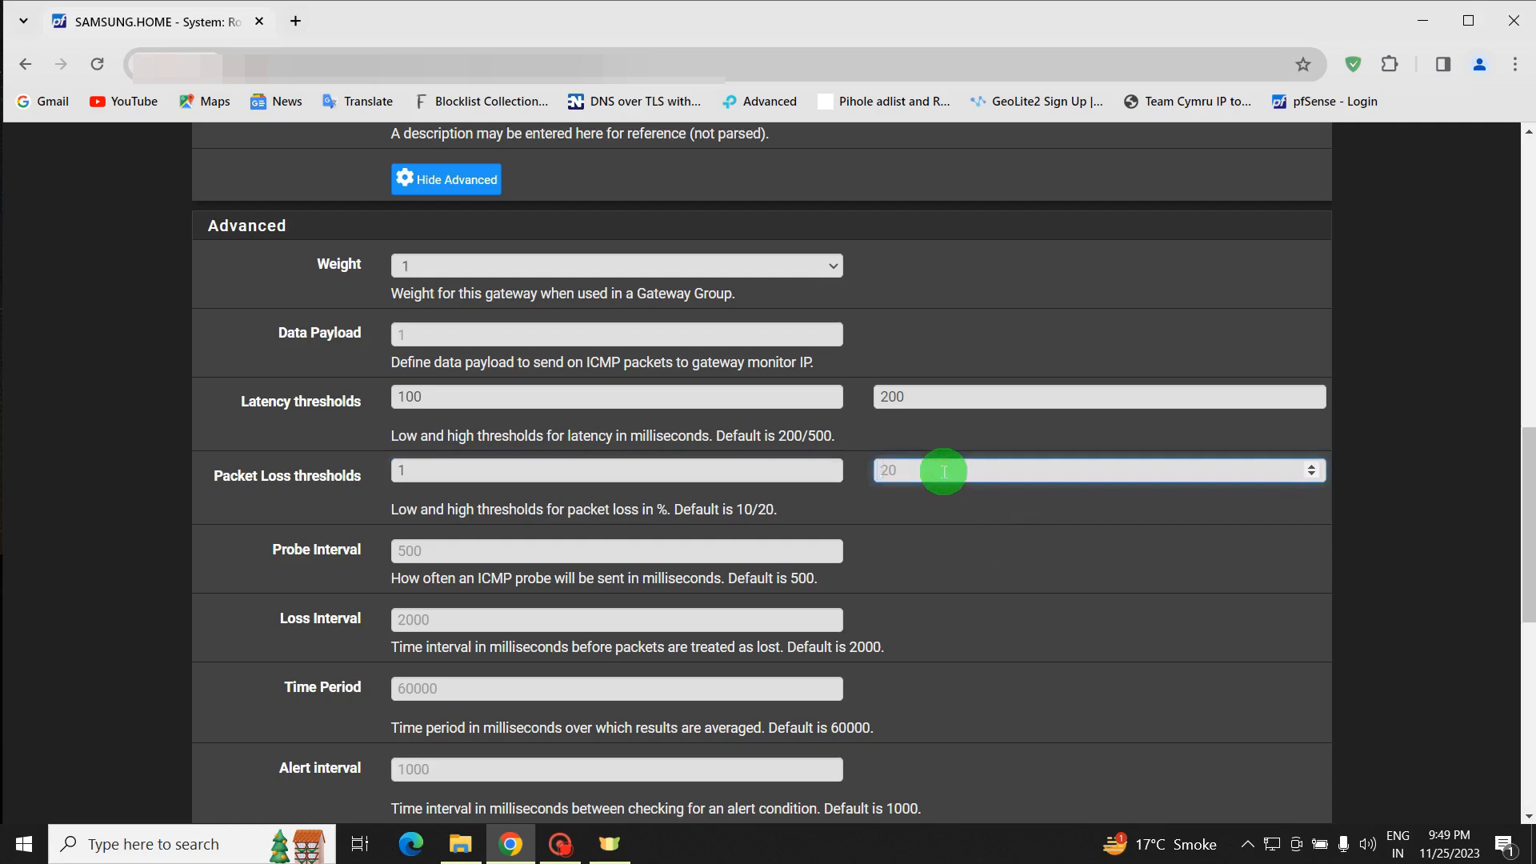
text(2)
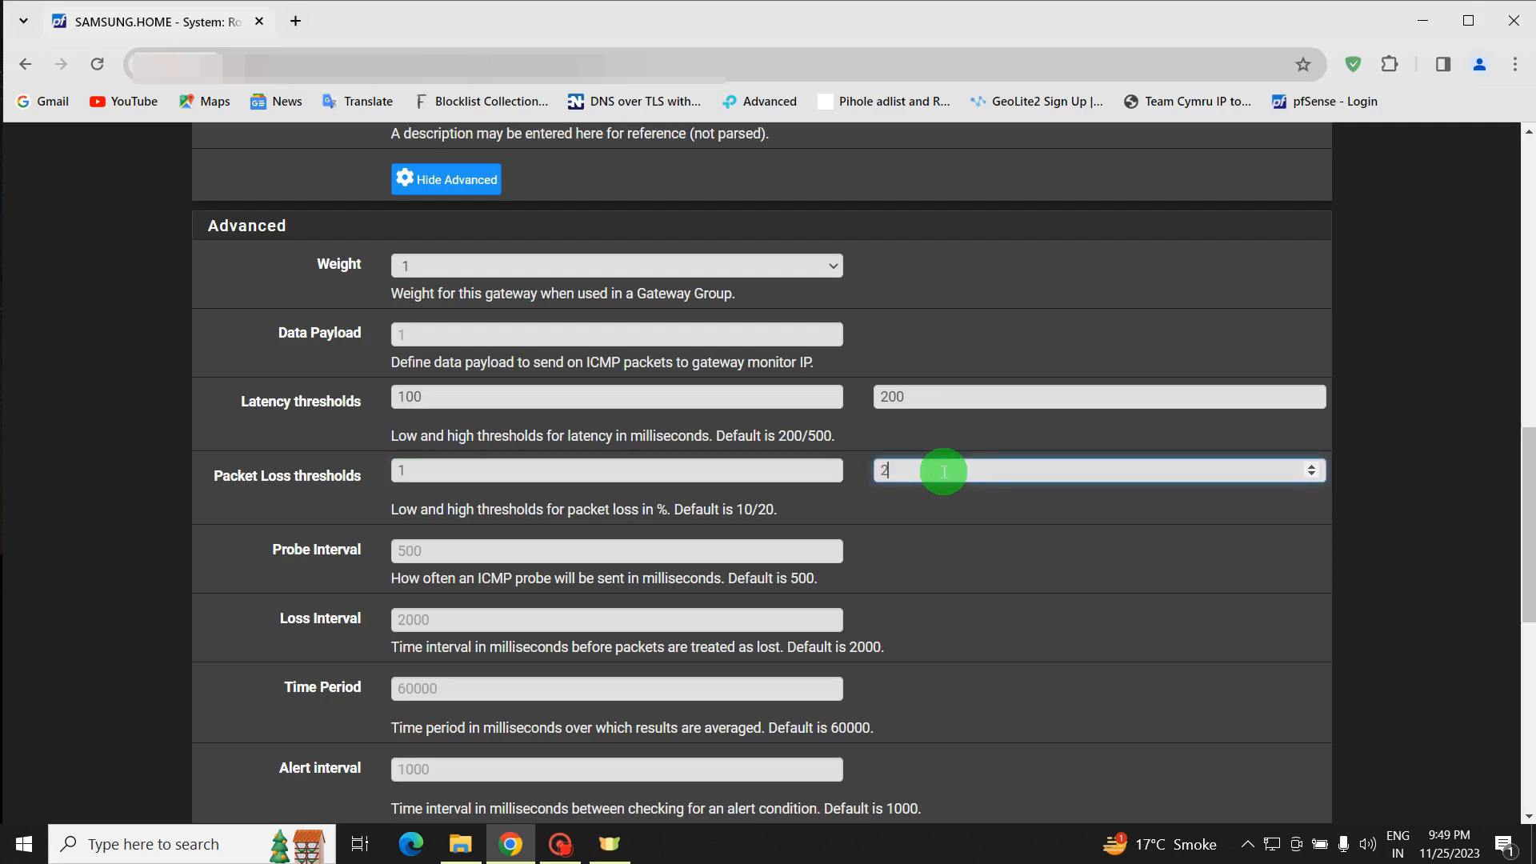
Set the WAN2_DHCP gateway's probe interval to 100 ms and its loss interval to 200 ms.
click(512, 555)
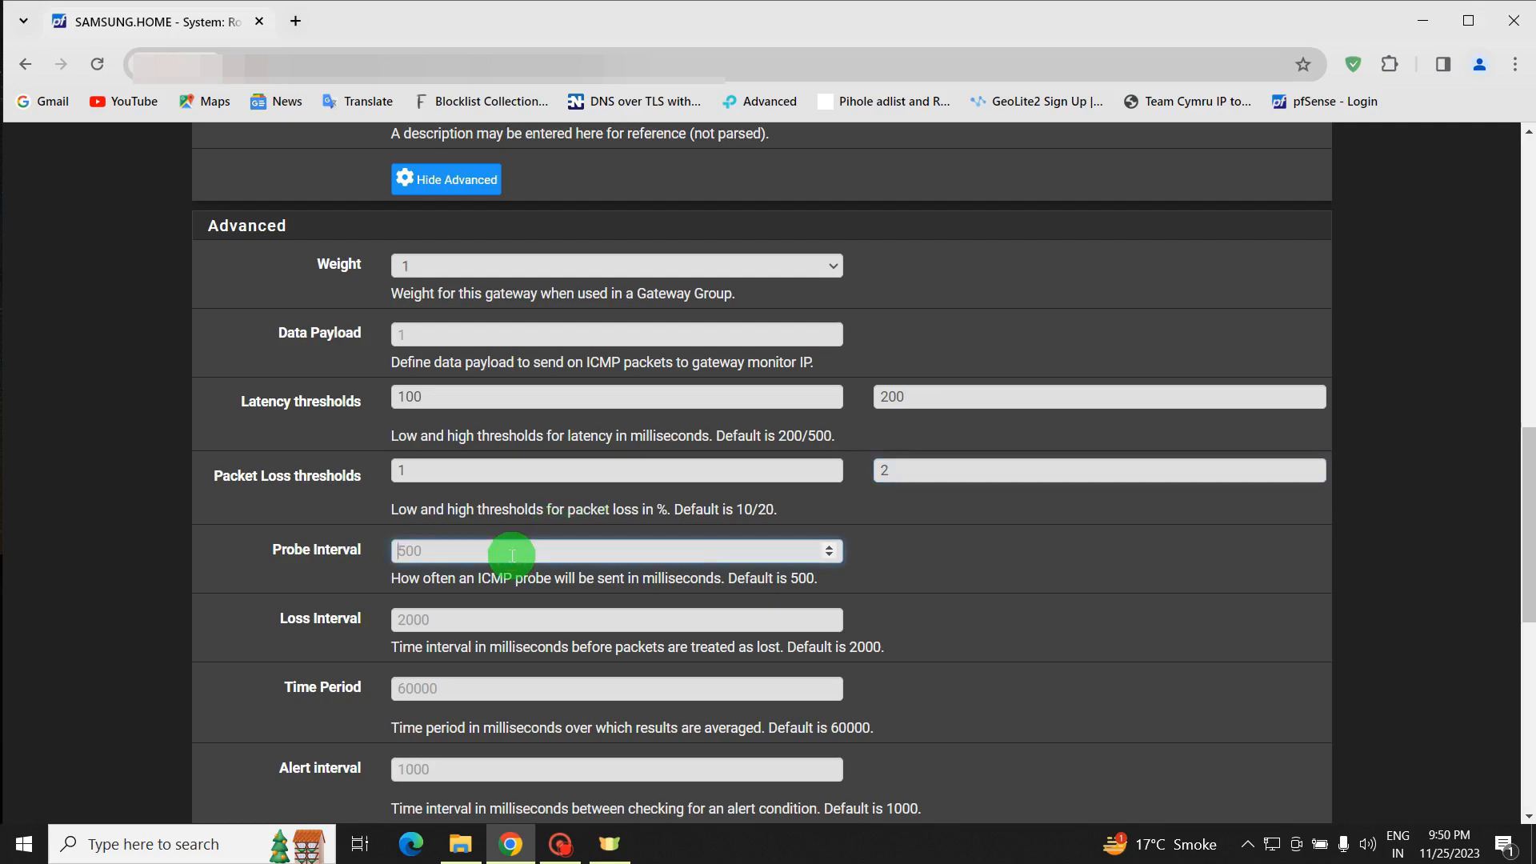
text(100)
click(476, 624)
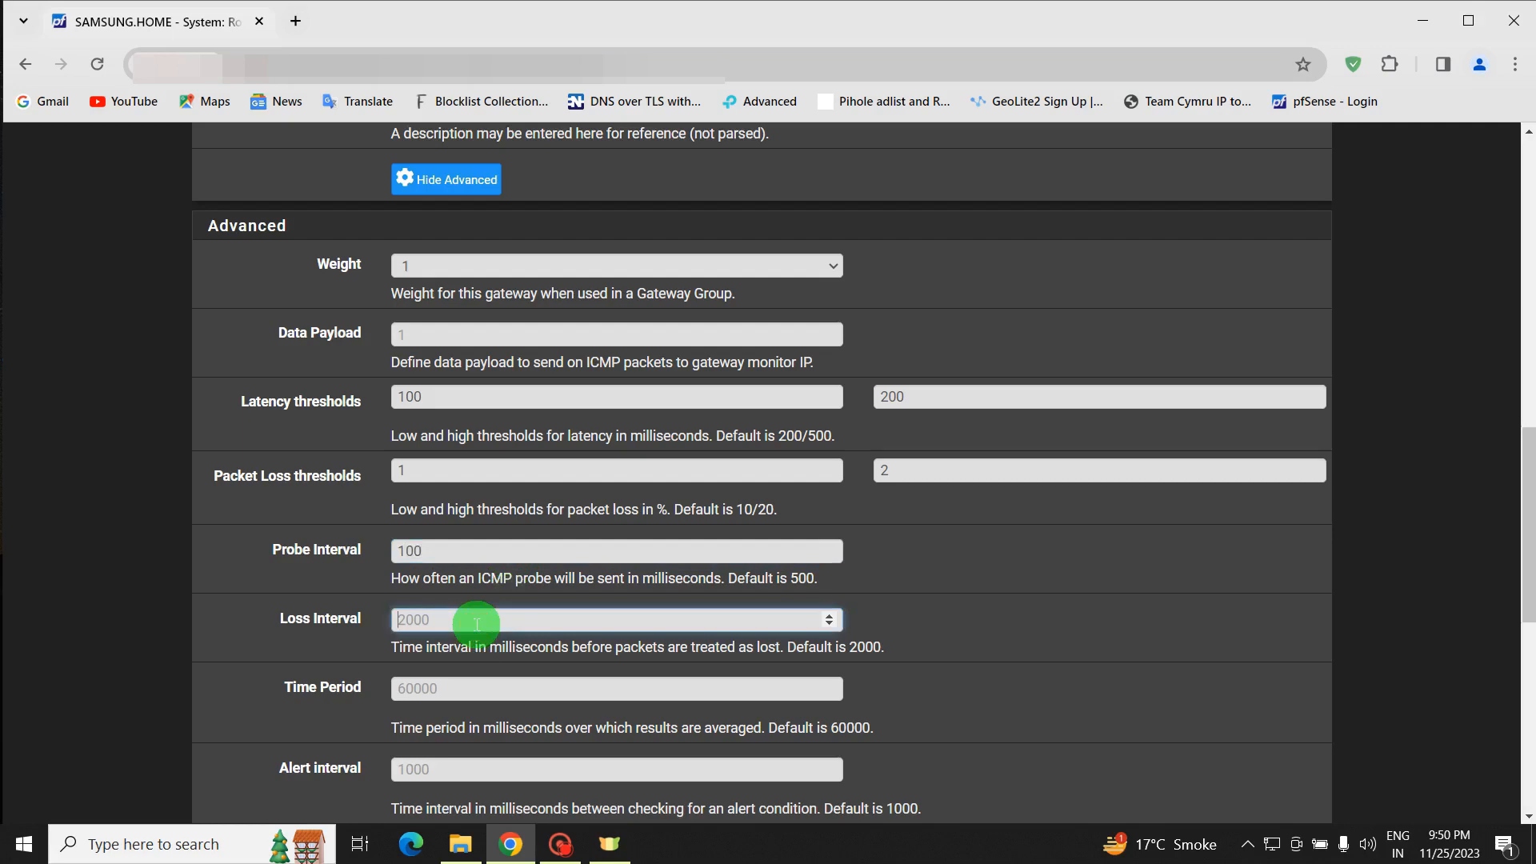
text(200)
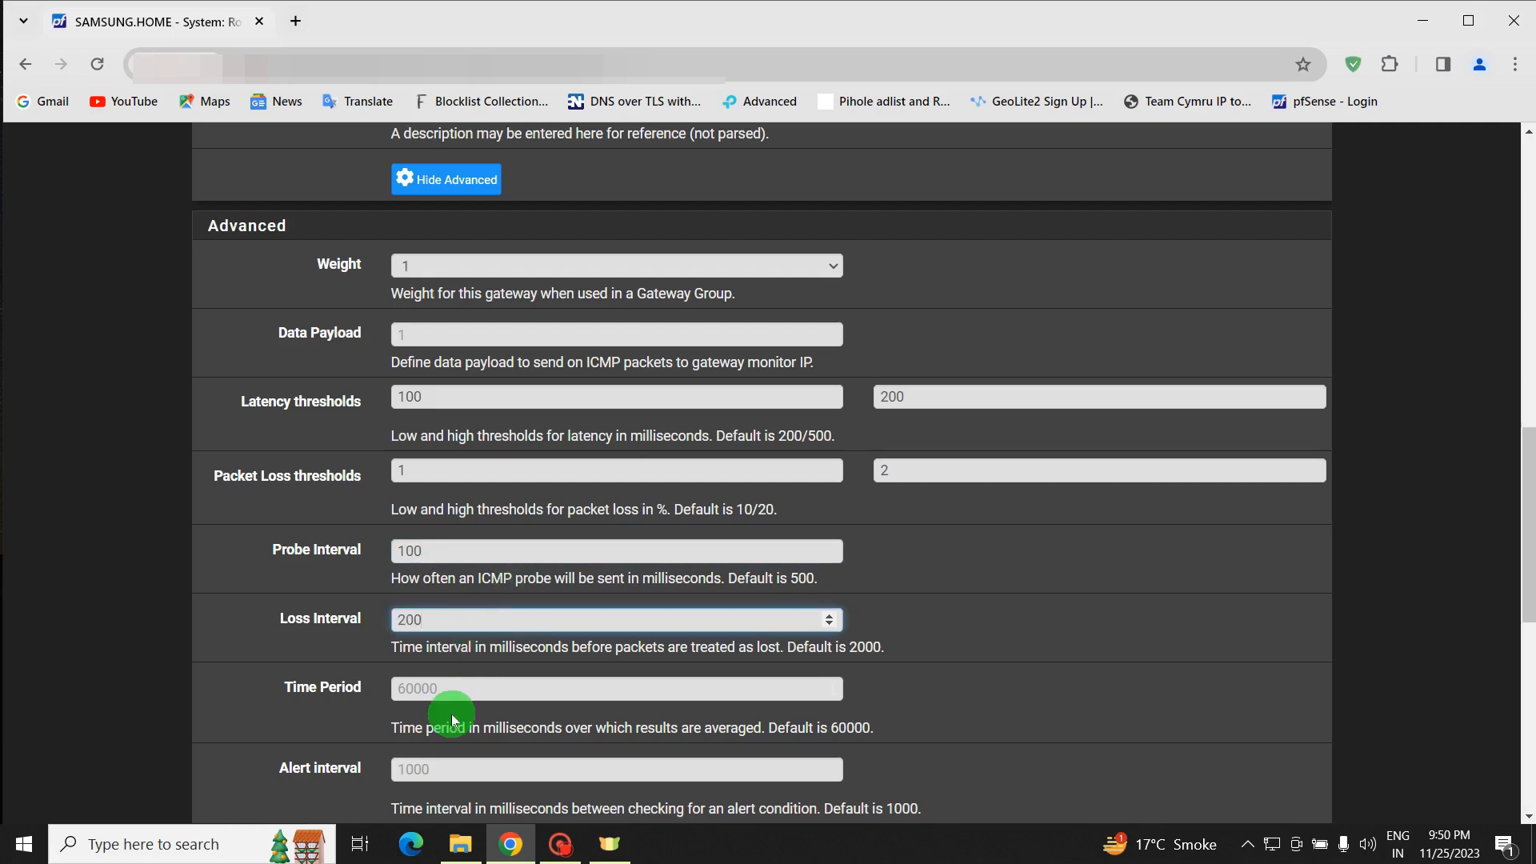
Set the WAN2_DHCP gateway's time period to 5000 ms and its alert interval to 100 ms.
click(464, 690)
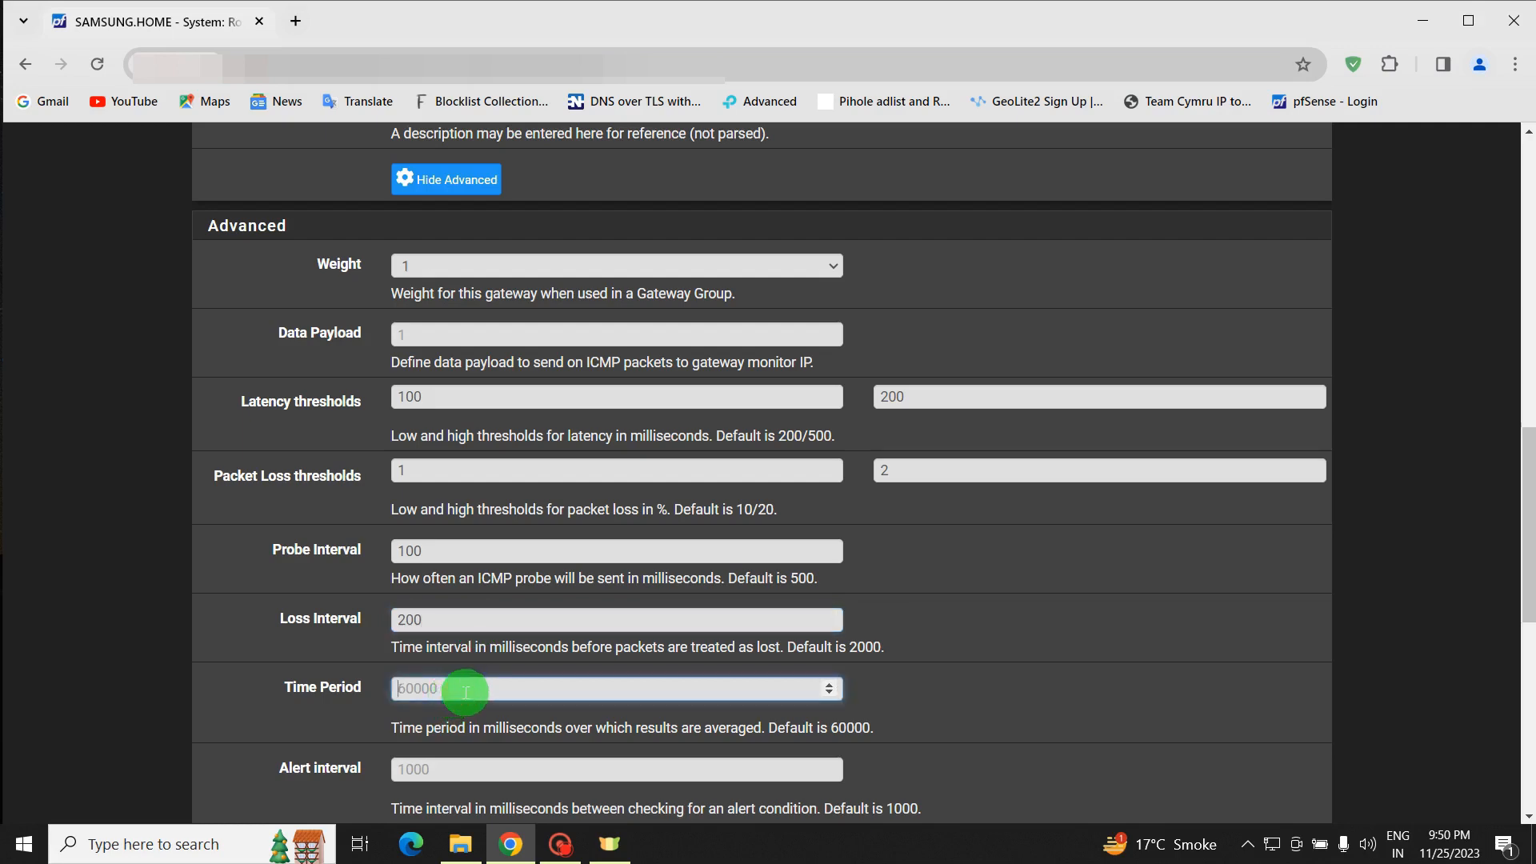
text(5000)
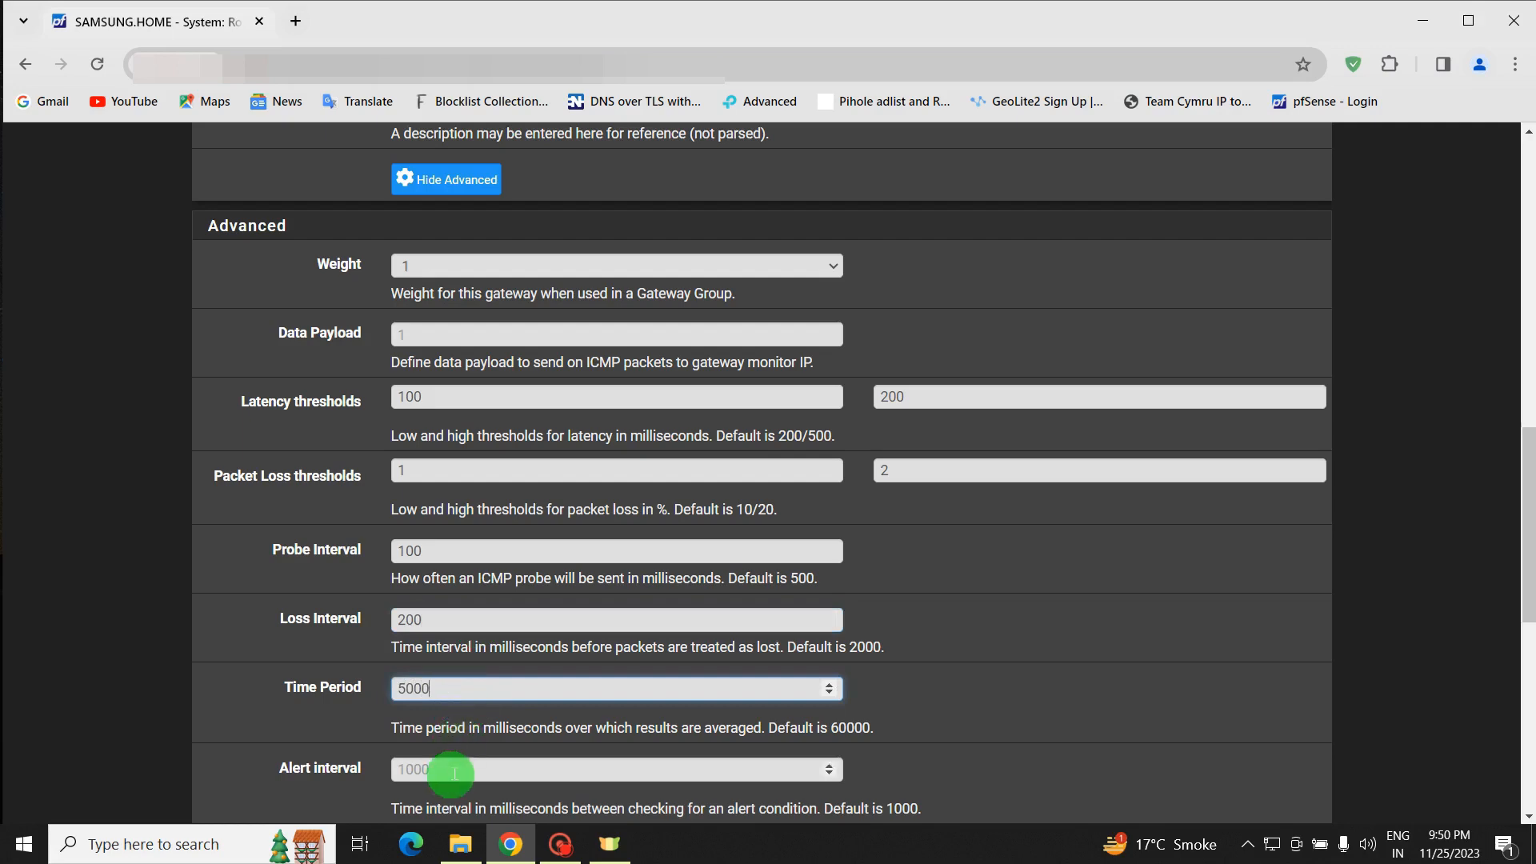
click(457, 771)
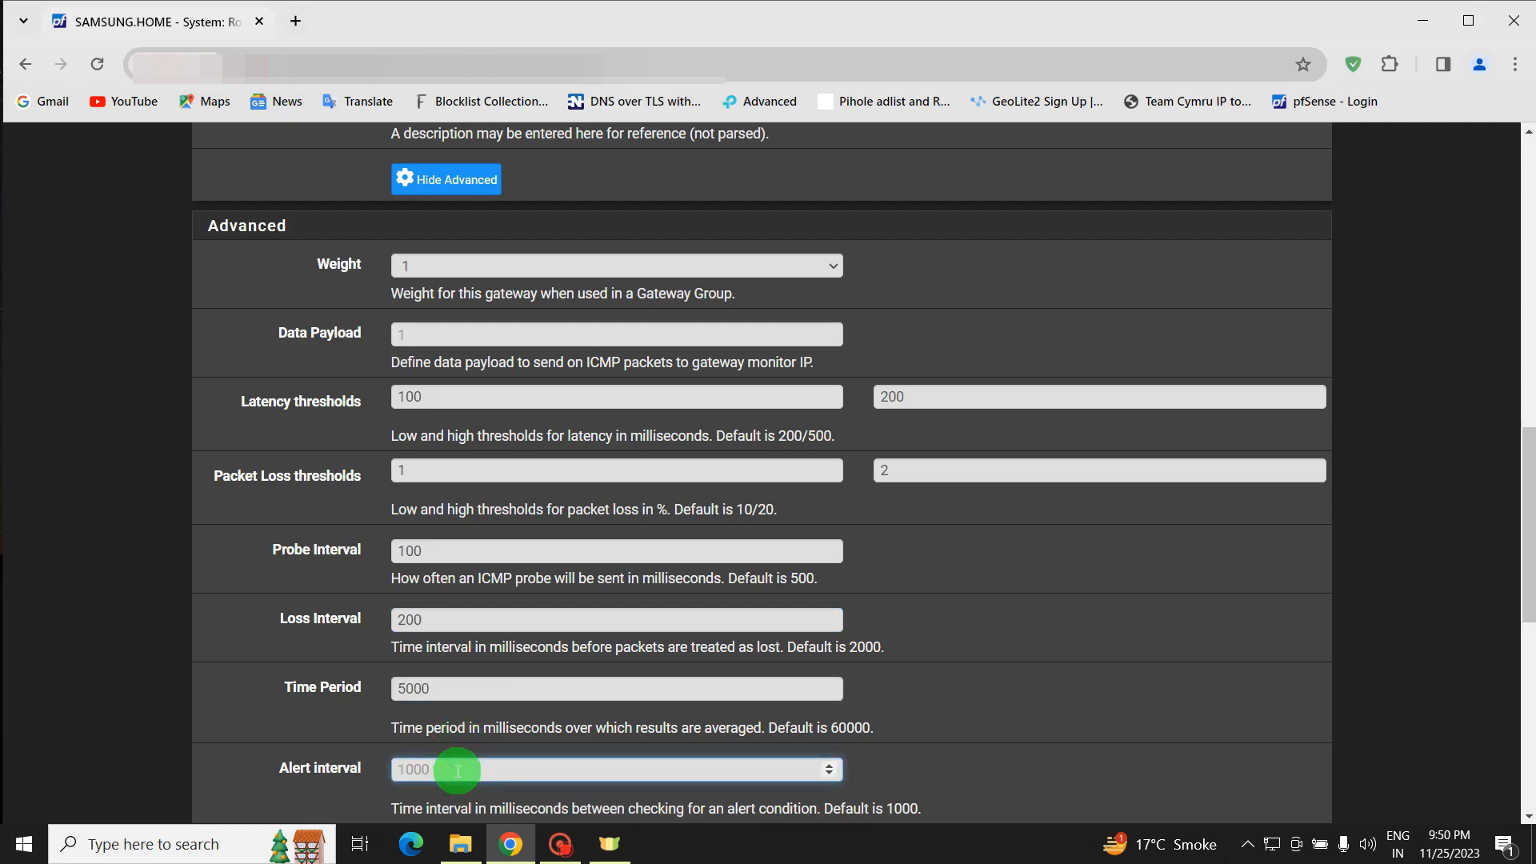
text(100)
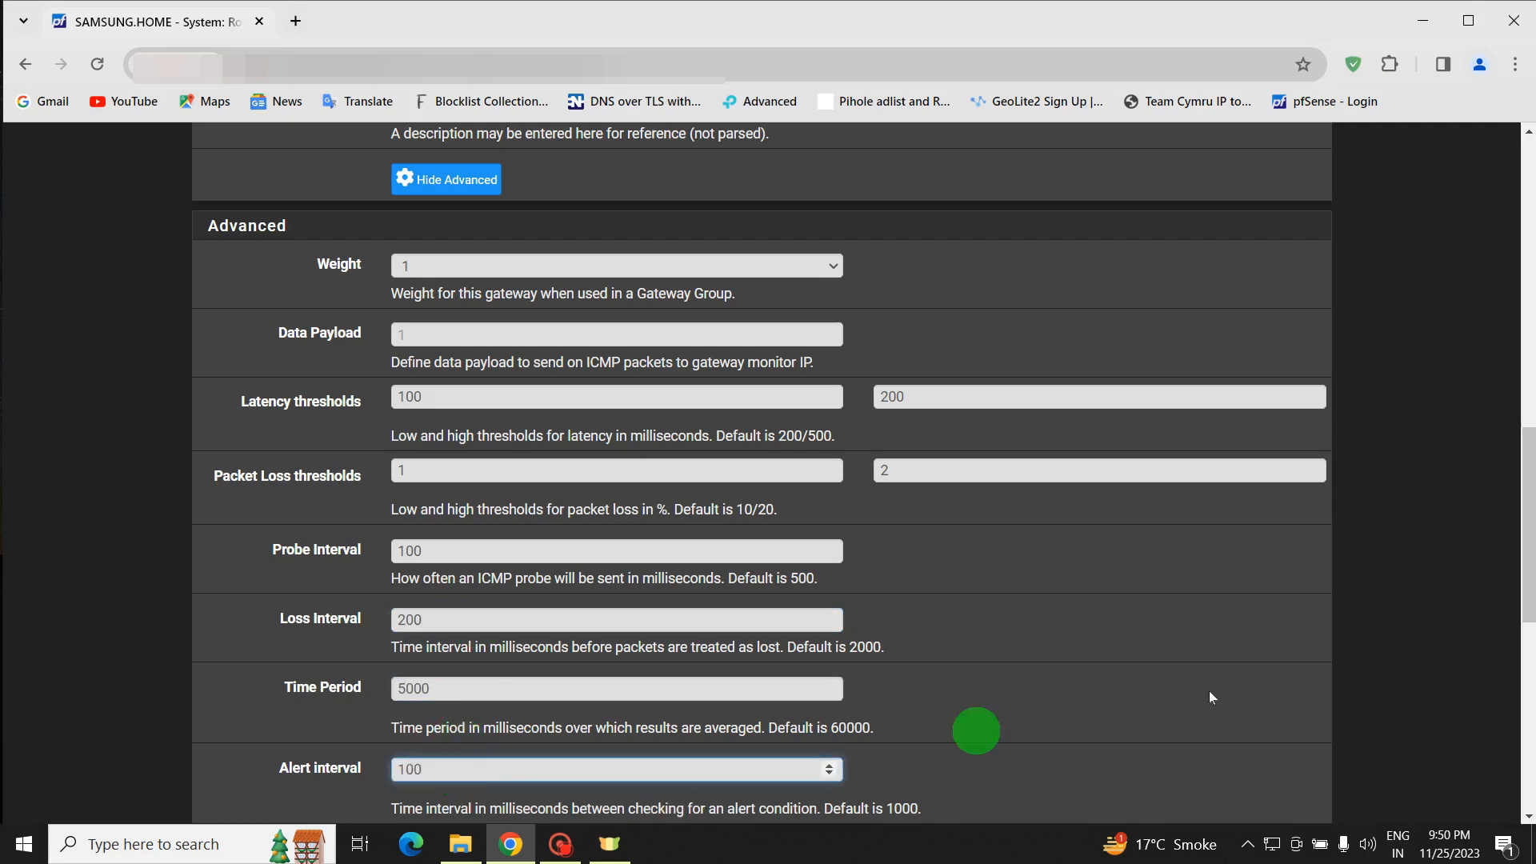
drag(1529, 460, 1529, 676)
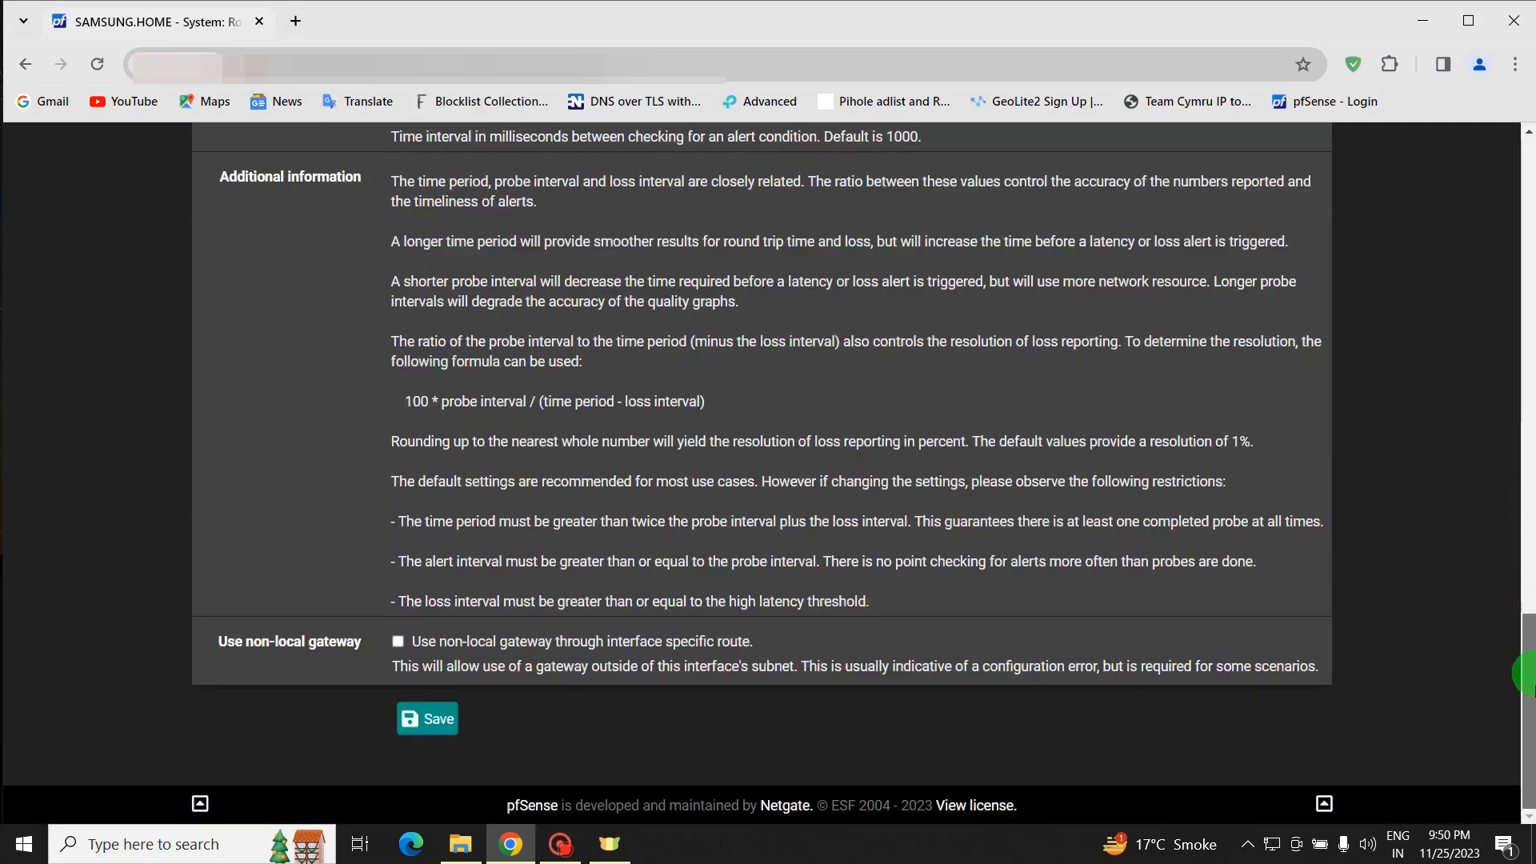